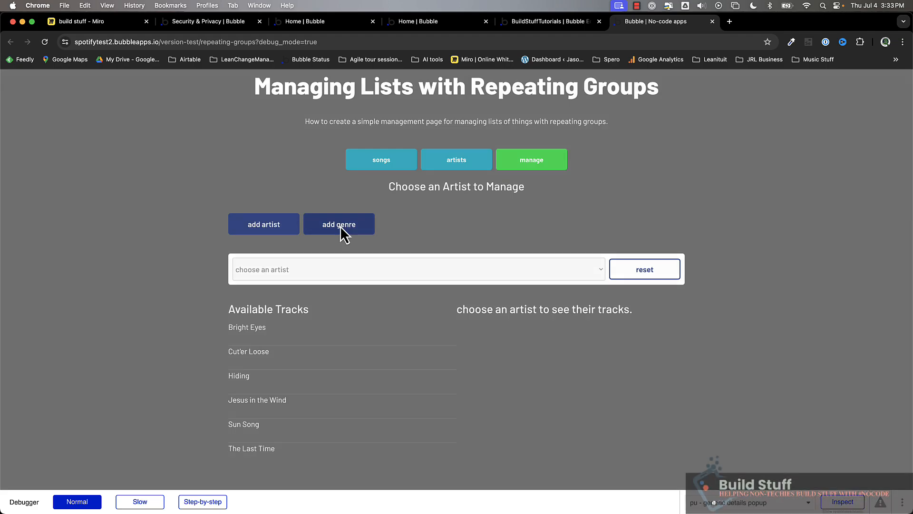
Step: Preview the add genre popup in the running app, close it, and view the artists list
left_click(341, 226)
left_click(230, 183)
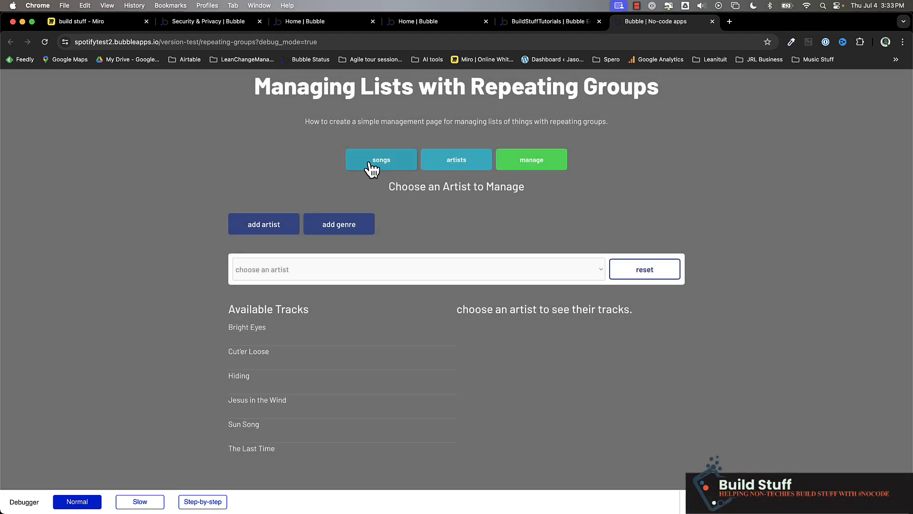
left_click(454, 166)
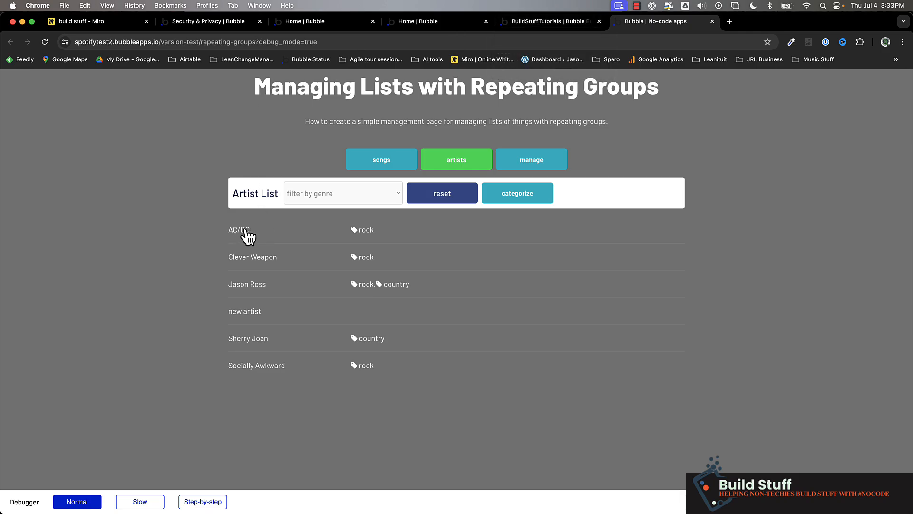
Step: Switch to the Bubble editor and reveal the generic details popup on the repeating-groups page canvas
left_click(554, 22)
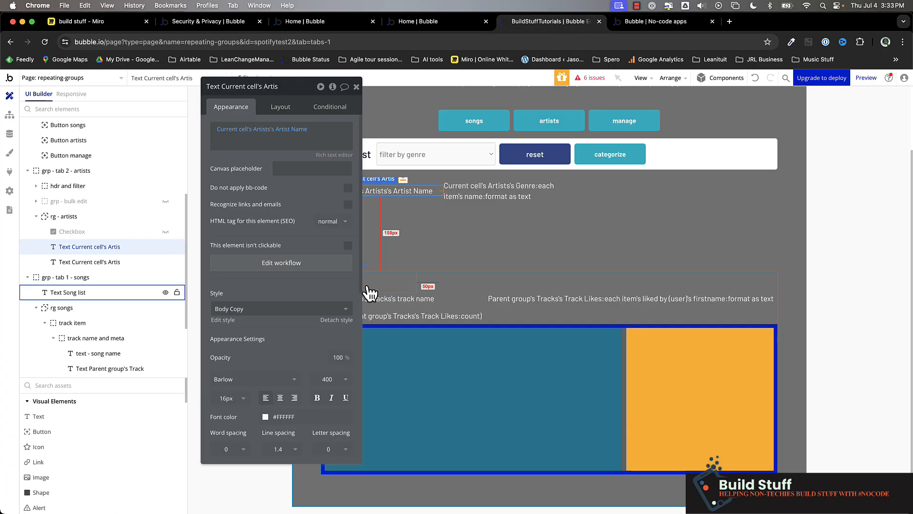
scroll(92, 239, "up", 5)
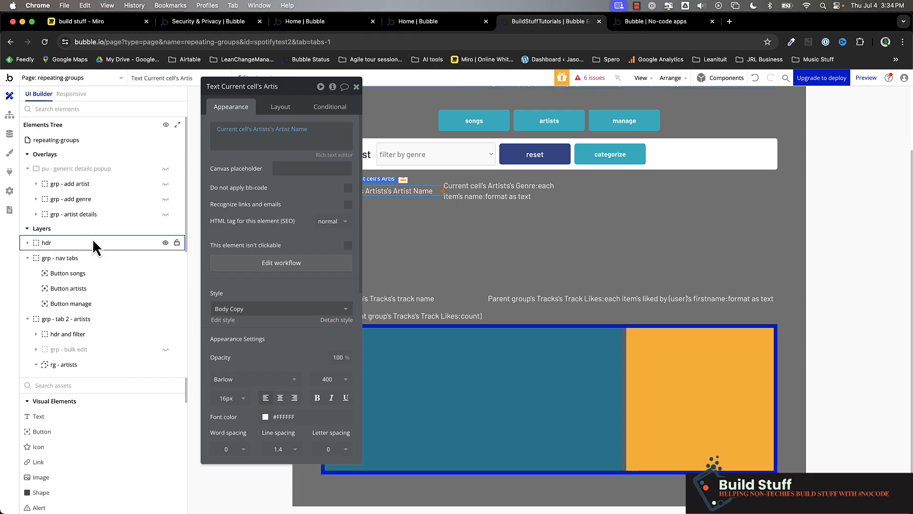
left_click(92, 170)
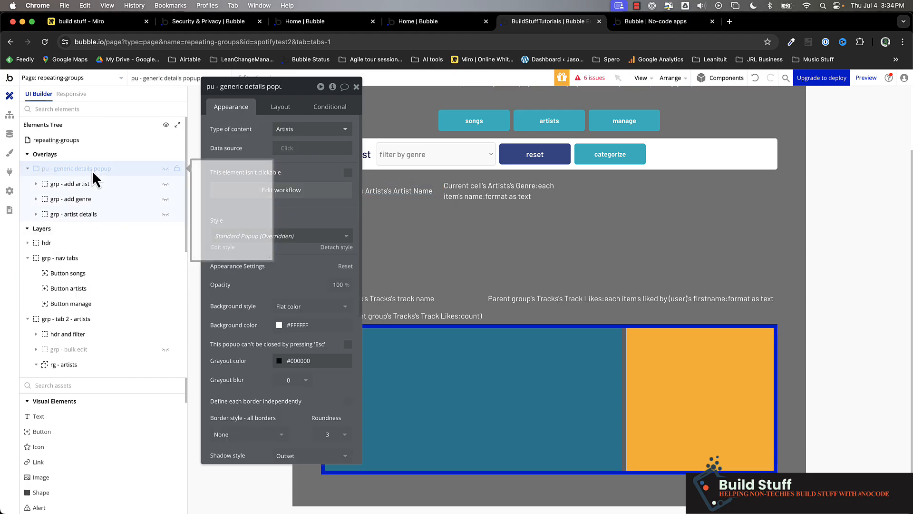
left_click(165, 169)
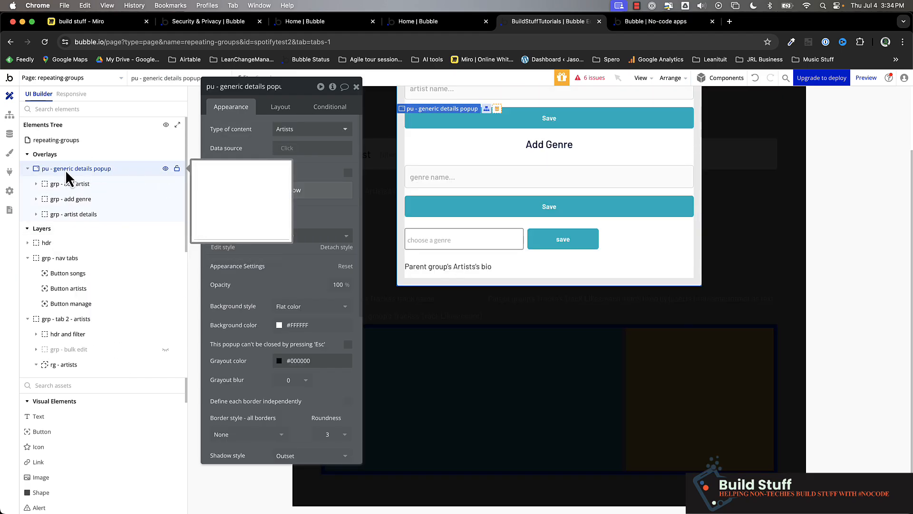
Step: Create a custom state named "artist" of type Artists on the generic details popup
left_click(334, 87)
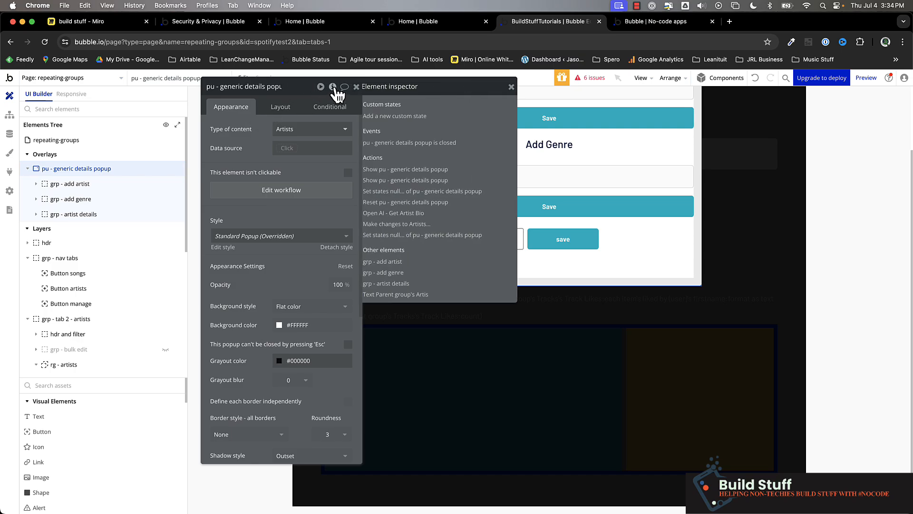
left_click(408, 117)
type("artist")
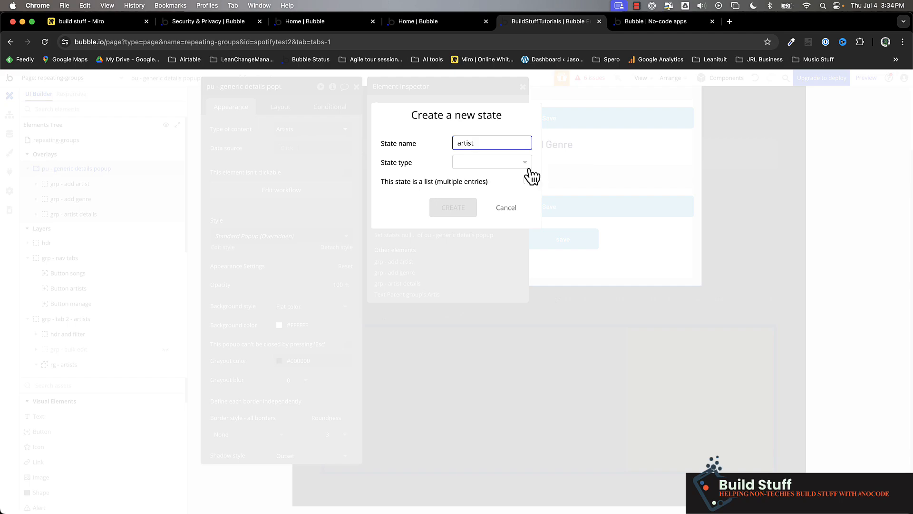
left_click(489, 158)
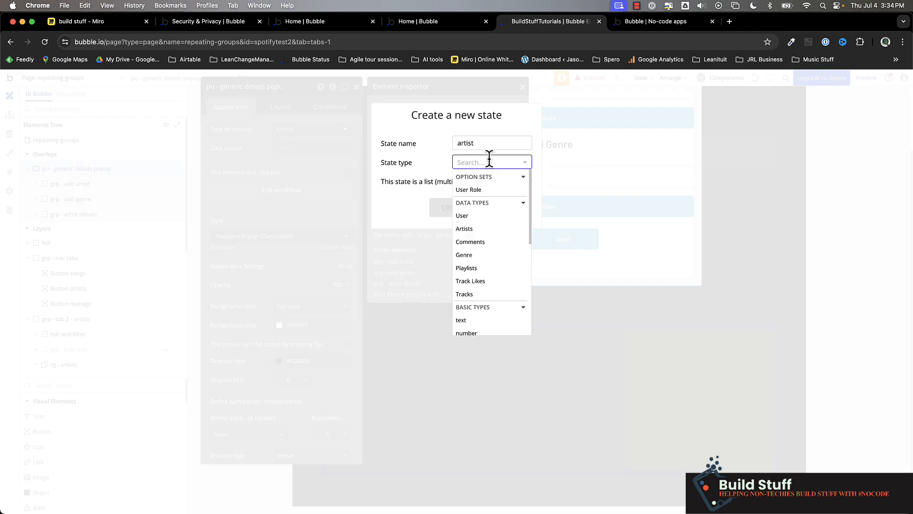
type("art")
left_click(489, 190)
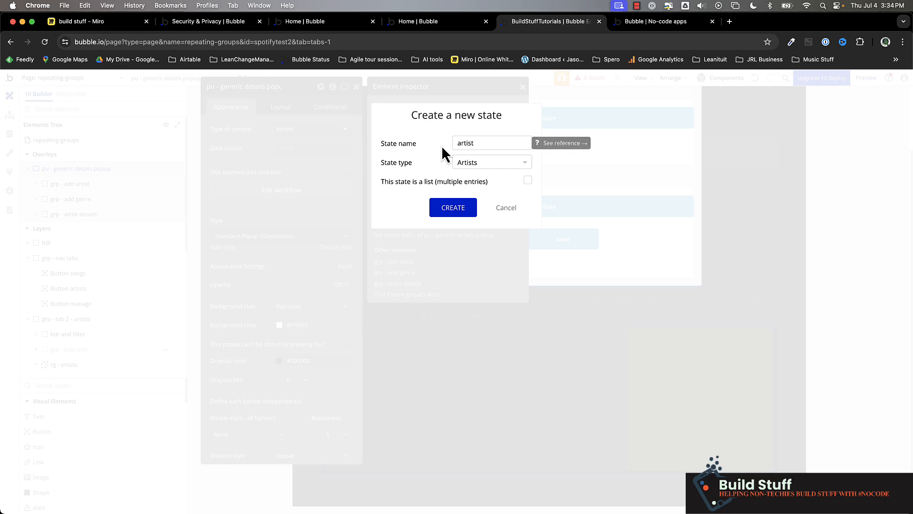
left_click(452, 209)
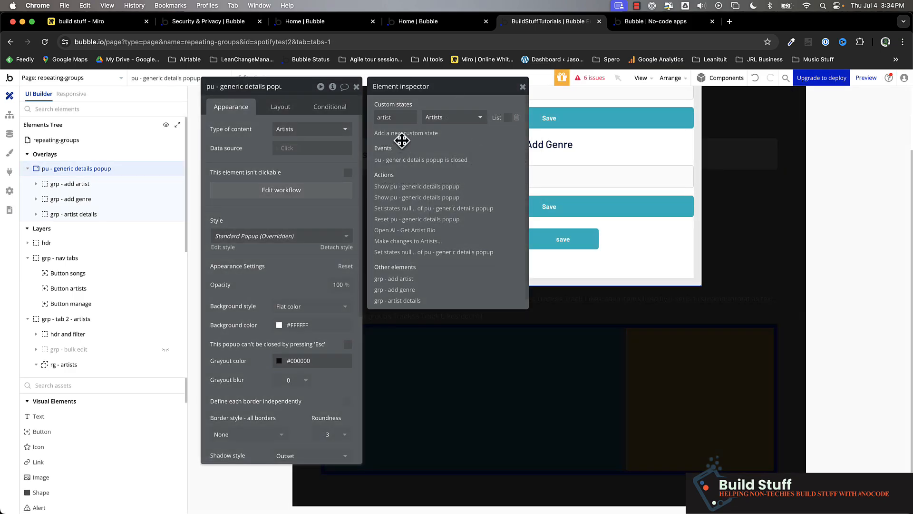
Step: Add a custom state named "track" of type Tracks to the generic details popup
left_click(406, 138)
type("t")
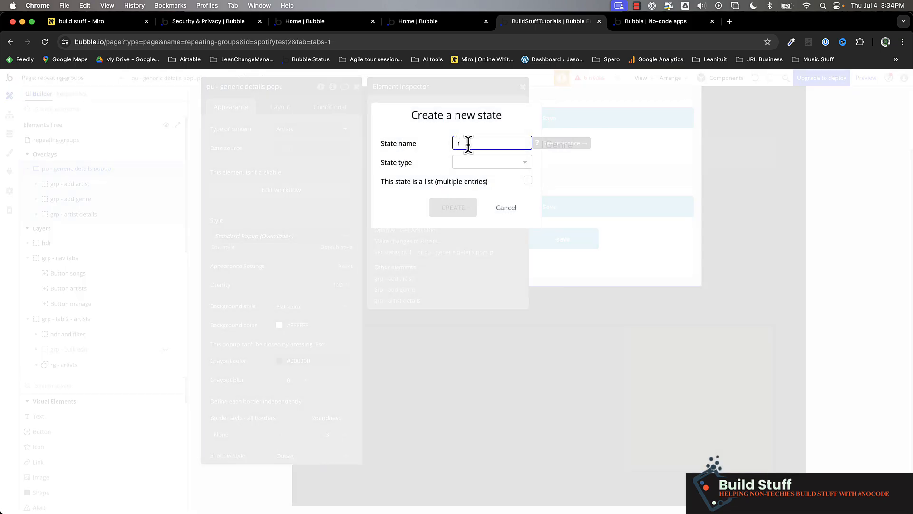
type("rack")
left_click(497, 161)
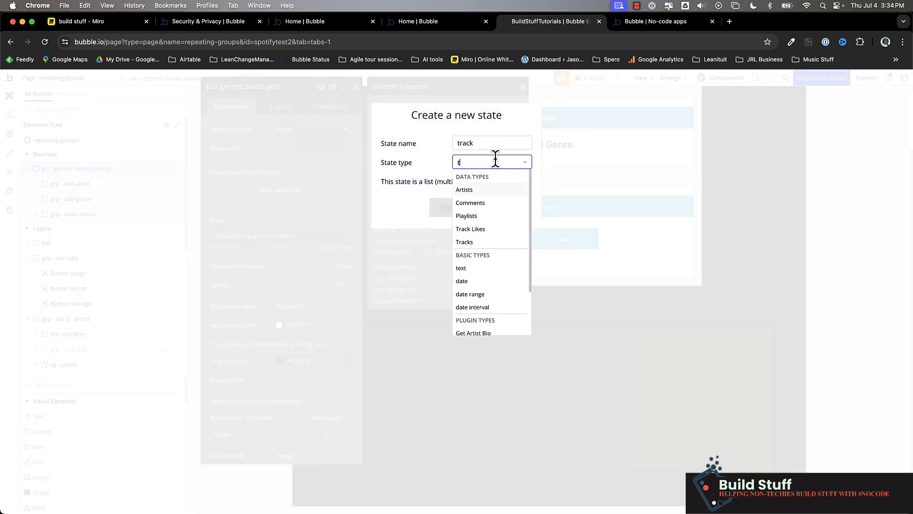
type("tra")
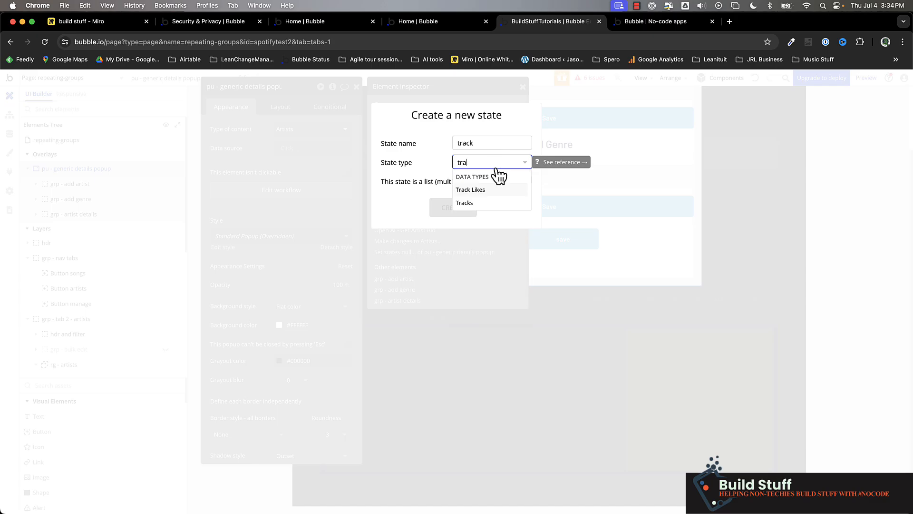
left_click(490, 206)
left_click(451, 215)
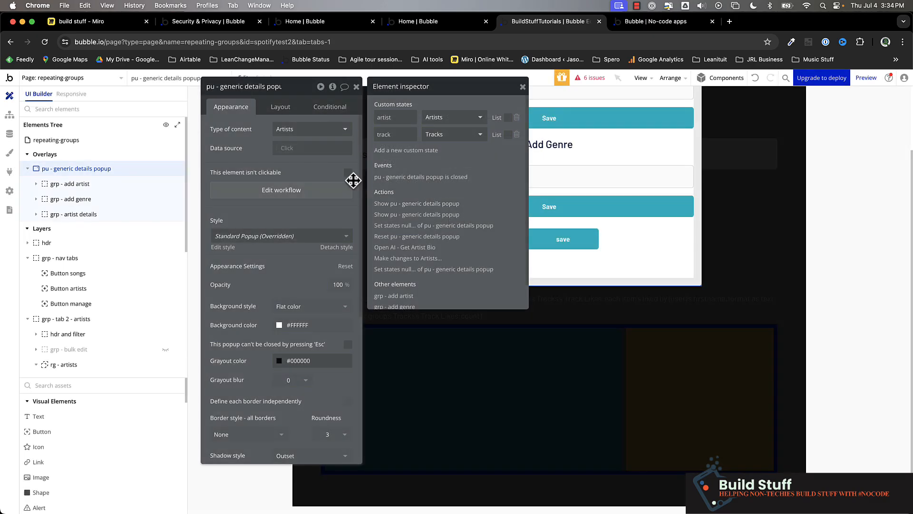
Step: Add a custom state named "hdr text" of type text to the generic details popup
left_click(416, 151)
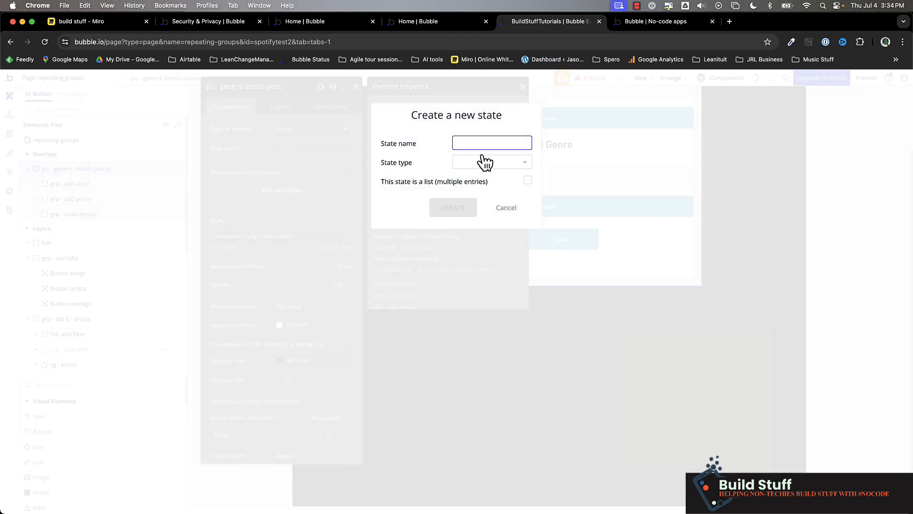
type("hdr text")
left_click(504, 162)
type("tex")
left_click(480, 190)
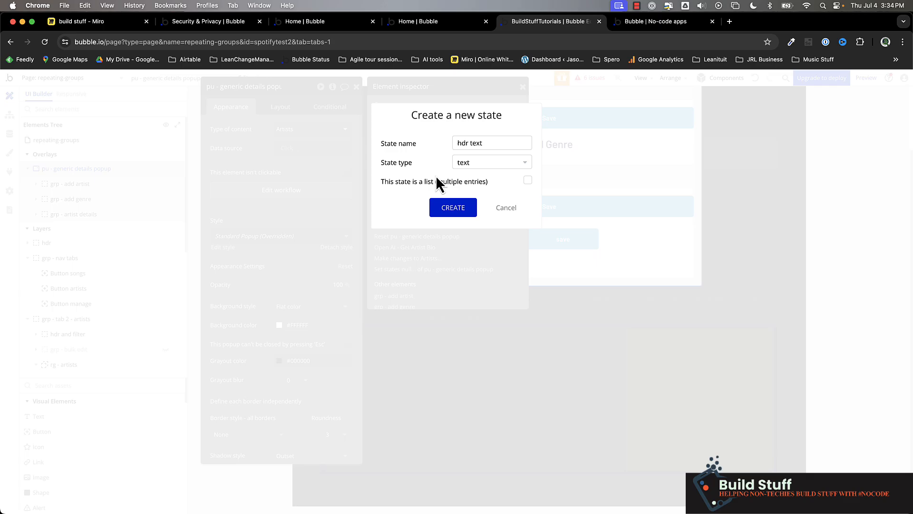
left_click(454, 209)
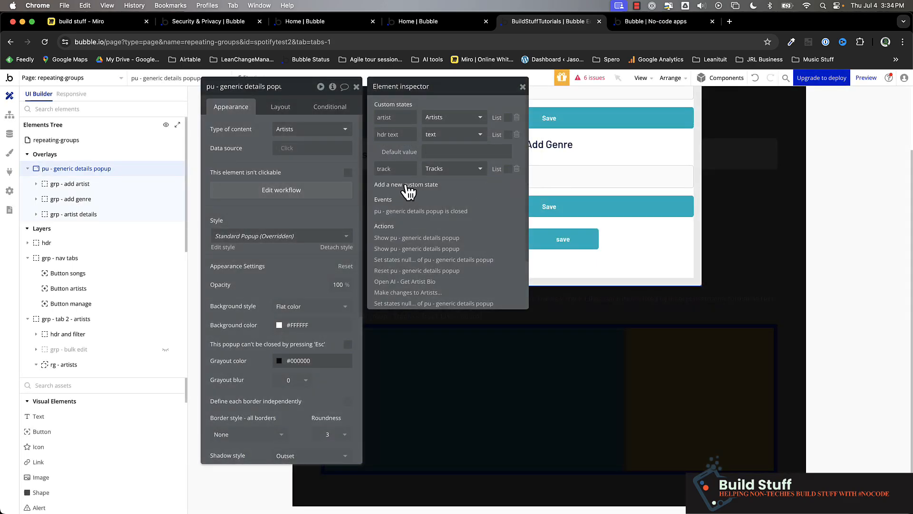
Step: Add a custom state named "type" of type text to the generic details popup
left_click(413, 185)
type("type")
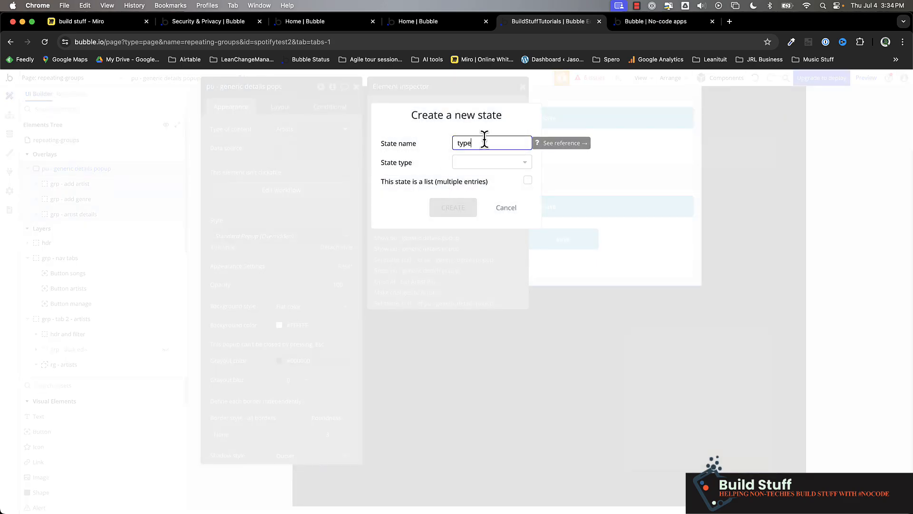
left_click(500, 164)
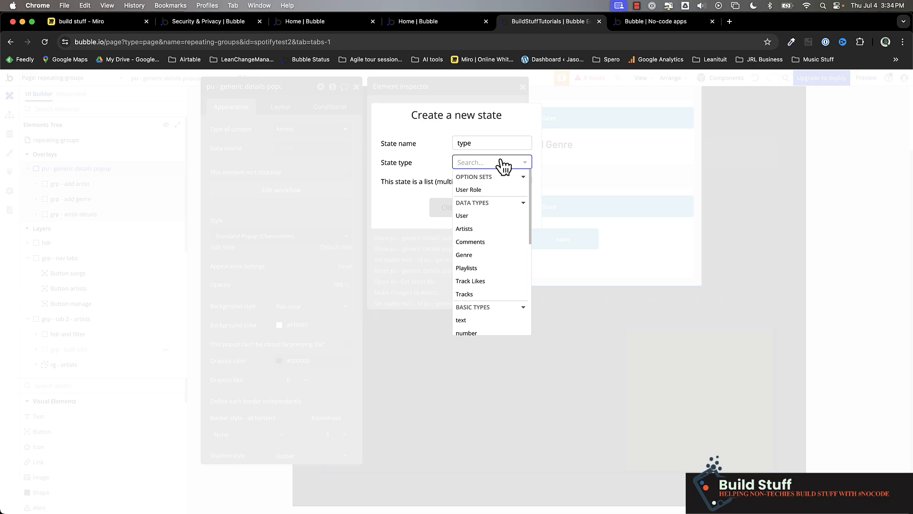
type("text")
left_click(494, 192)
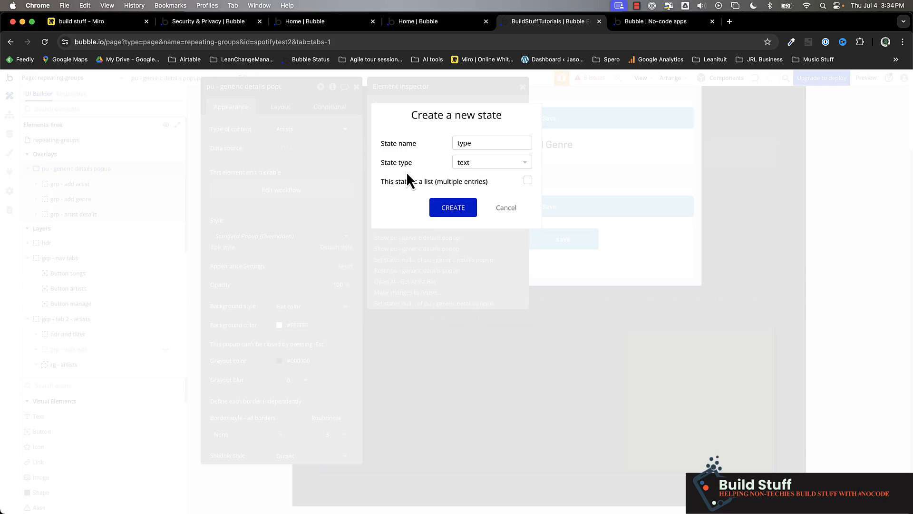
left_click(461, 210)
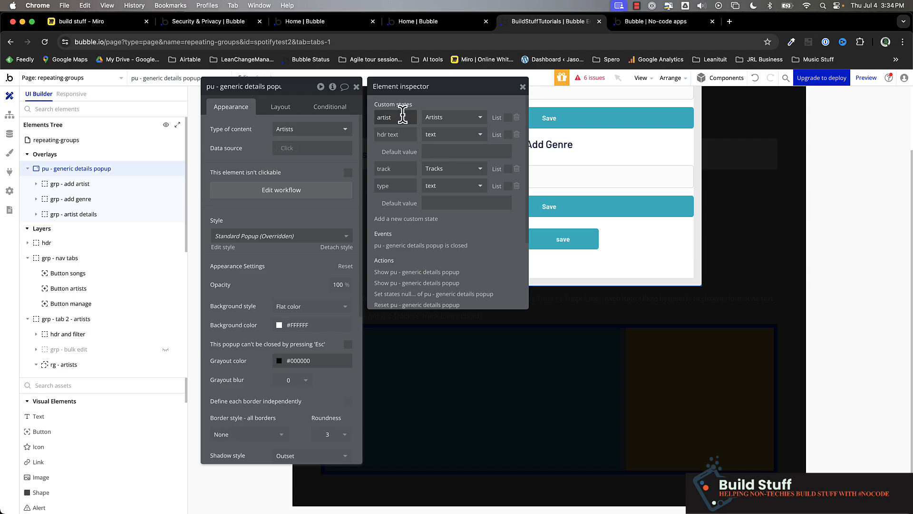
double_click(406, 168)
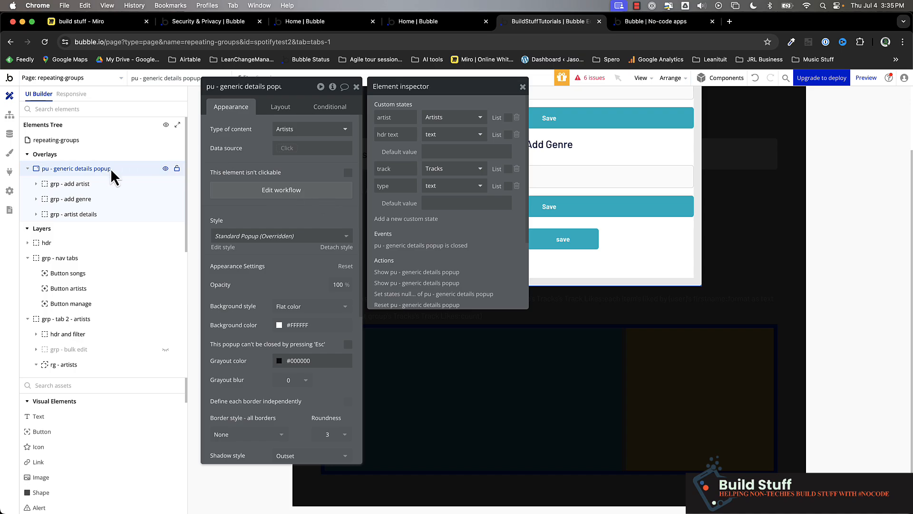
Step: Go through the popup's add artist, add genre and artist details groups, and check the artist details group's layout settings
left_click(69, 185)
left_click(69, 200)
left_click(69, 212)
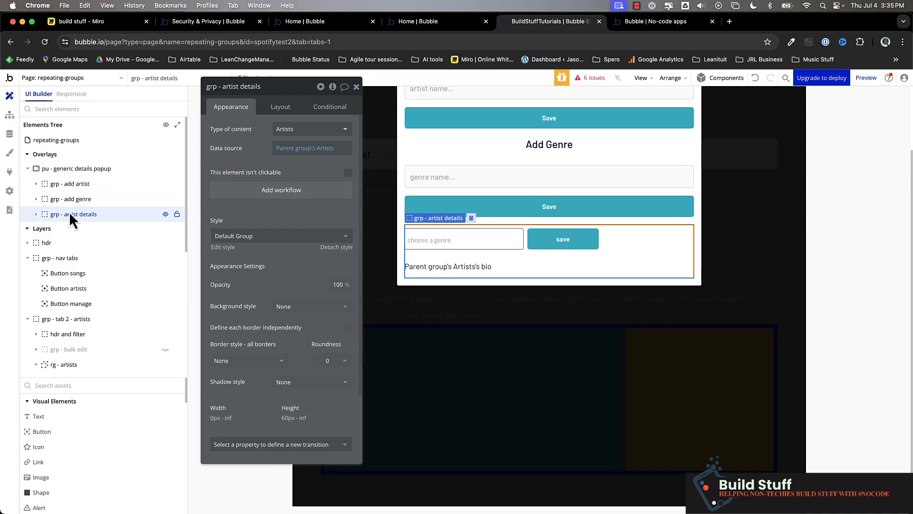
left_click(281, 107)
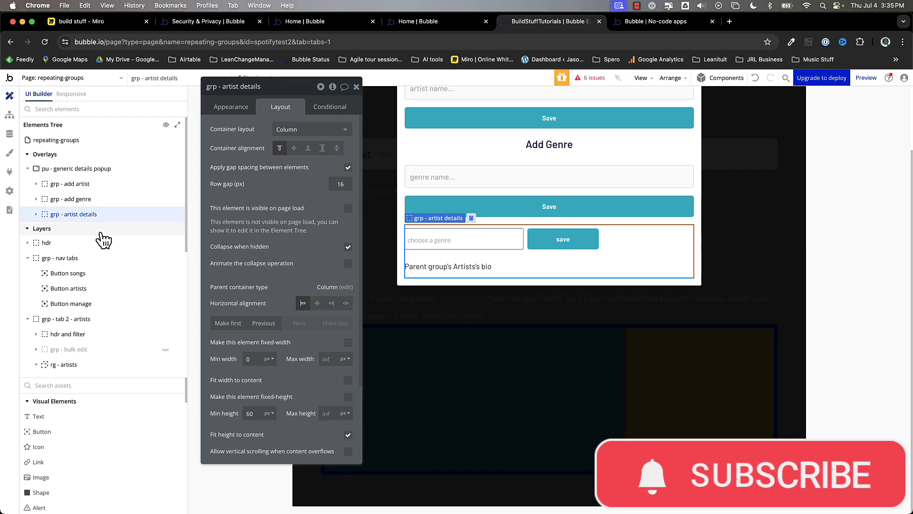
Step: Define a condition on the artist details group for when the generic details popup's type is "showartist"
left_click(333, 113)
left_click(293, 134)
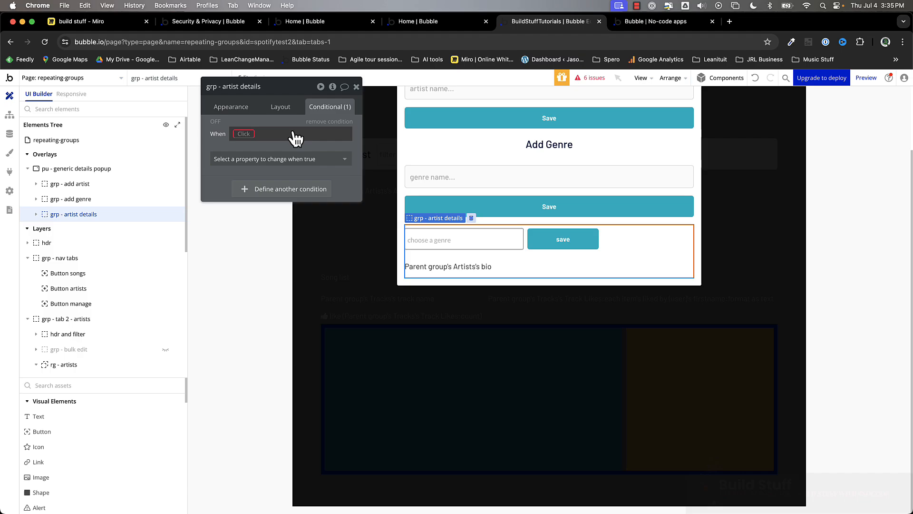
left_click(247, 134)
type("pu")
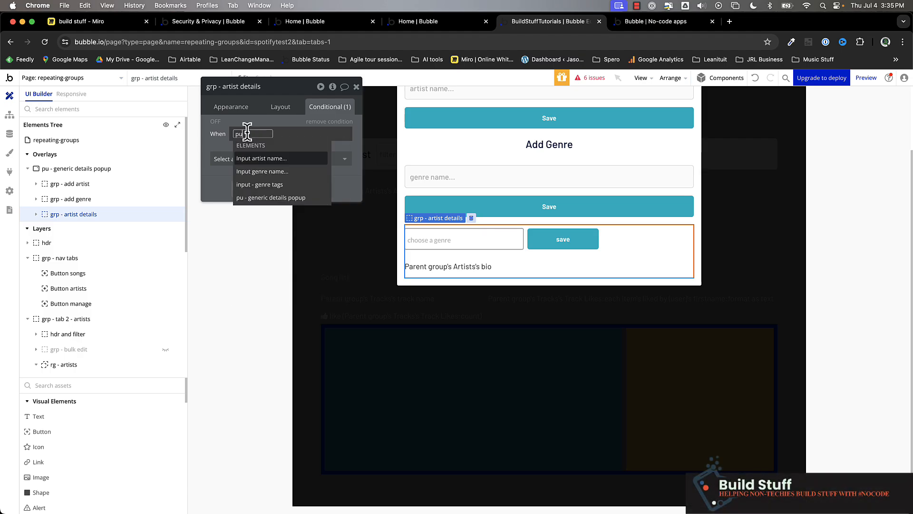
left_click(292, 195)
type("ty")
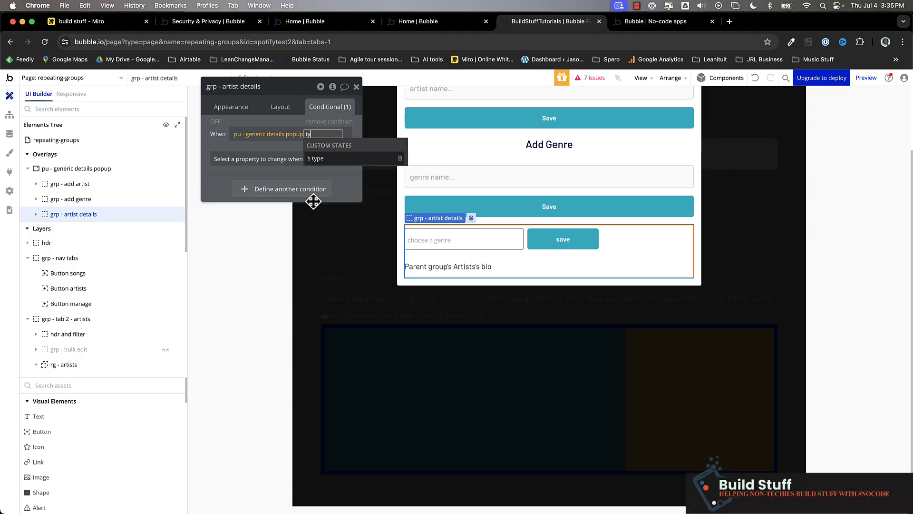
left_click(328, 162)
left_click(272, 184)
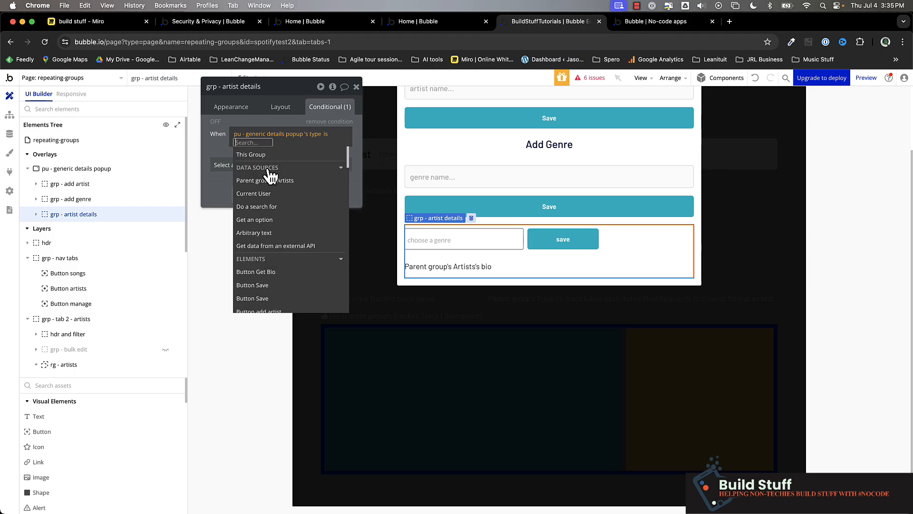
type("showartis")
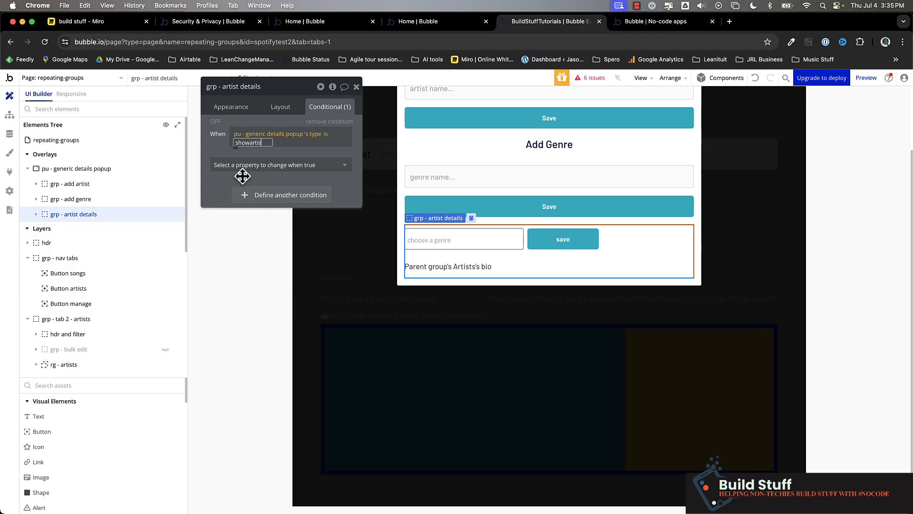
type("t")
left_click(220, 151)
left_click(220, 151)
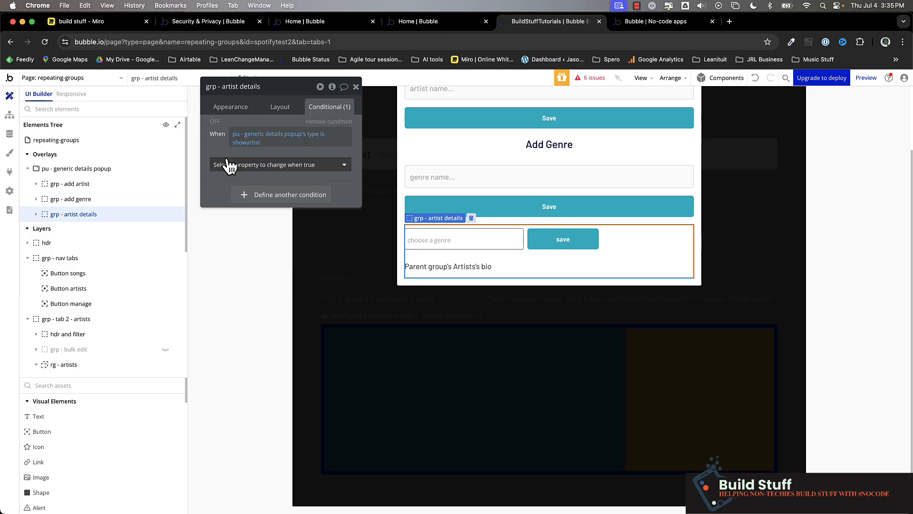
Step: Make the artist details group visible when its "showartist" condition is true
left_click(230, 166)
left_click(240, 191)
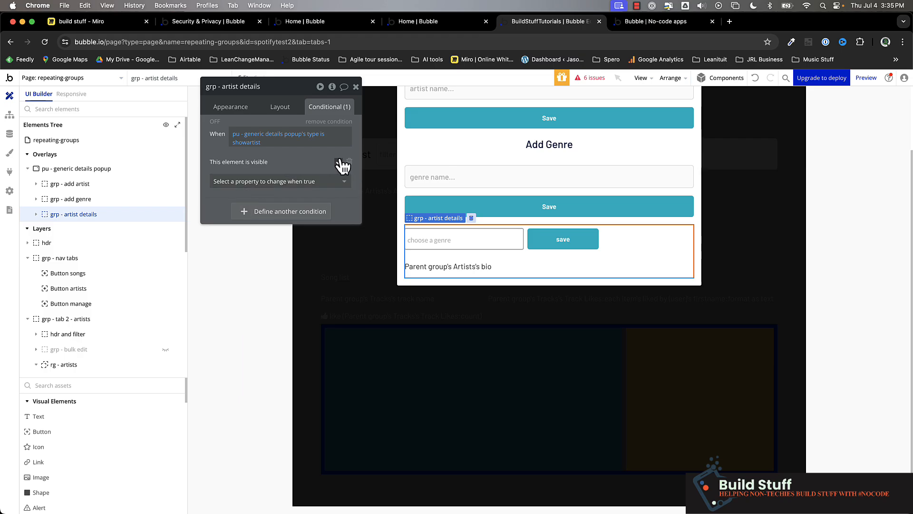
left_click(339, 162)
Step: Add a Set state action to the click workflow of the artist name text in the artists repeating group
left_click(359, 305)
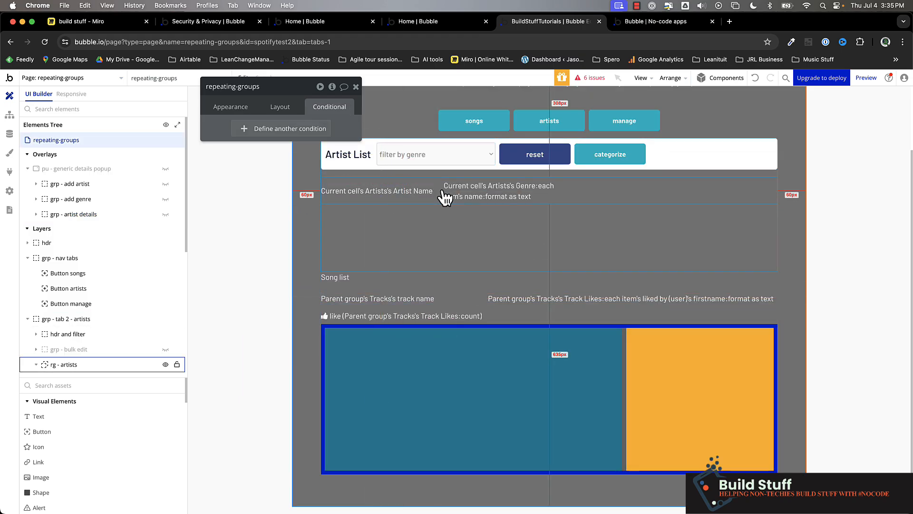
left_click(362, 191)
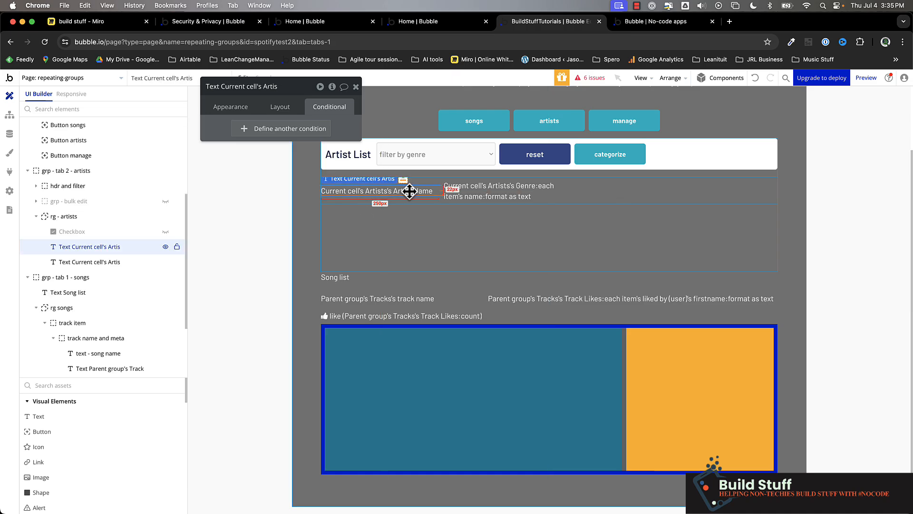
left_click(231, 107)
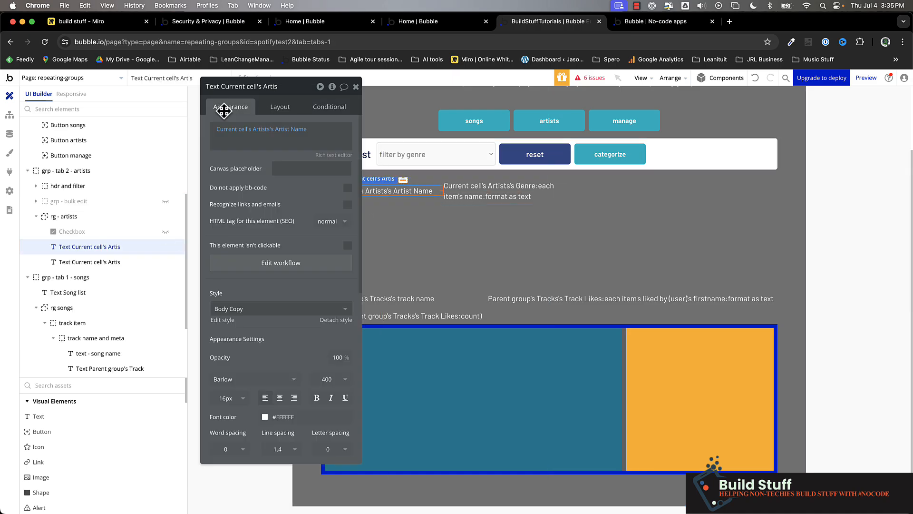
left_click(280, 265)
left_click(103, 280)
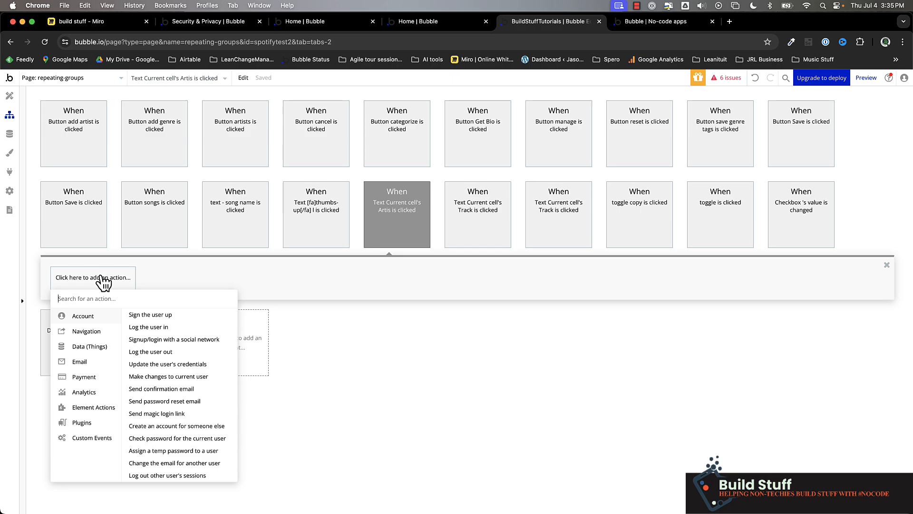
type("sta")
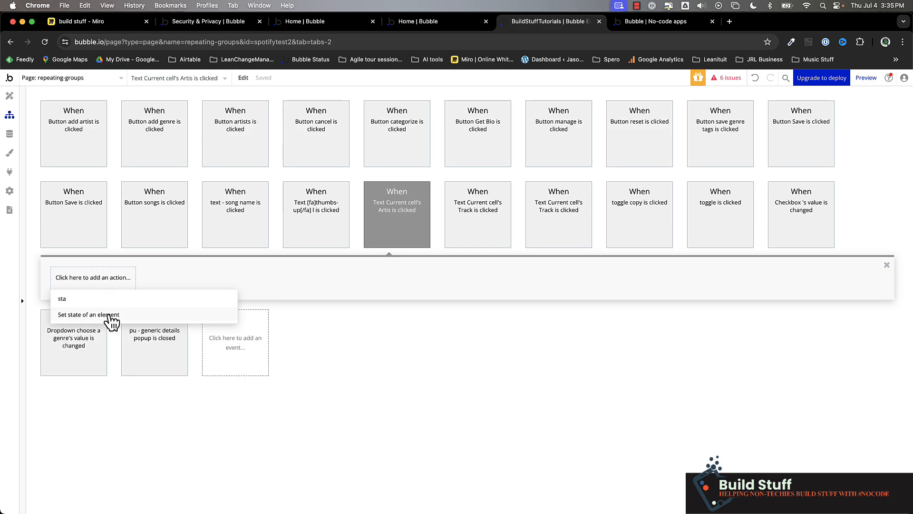
left_click(109, 314)
Step: Set the generic details popup's artist state to Current cell's Artists
left_click(317, 110)
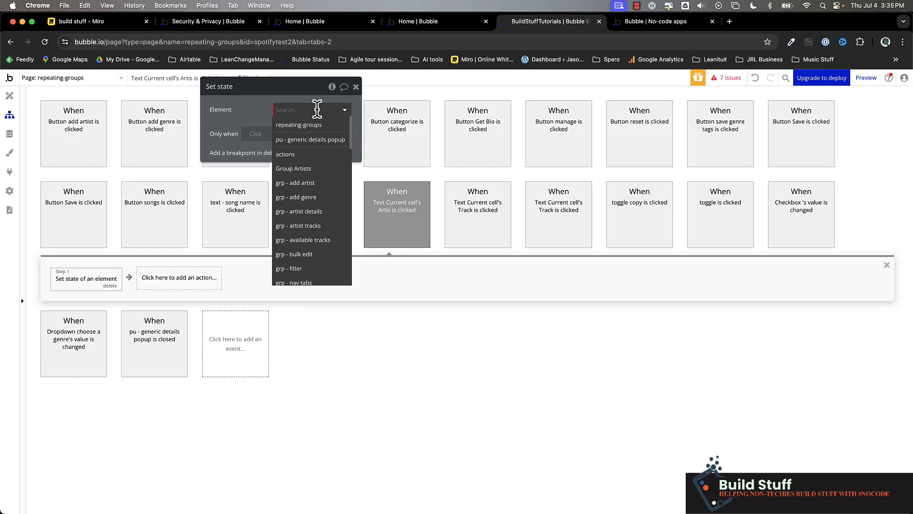
type("pu")
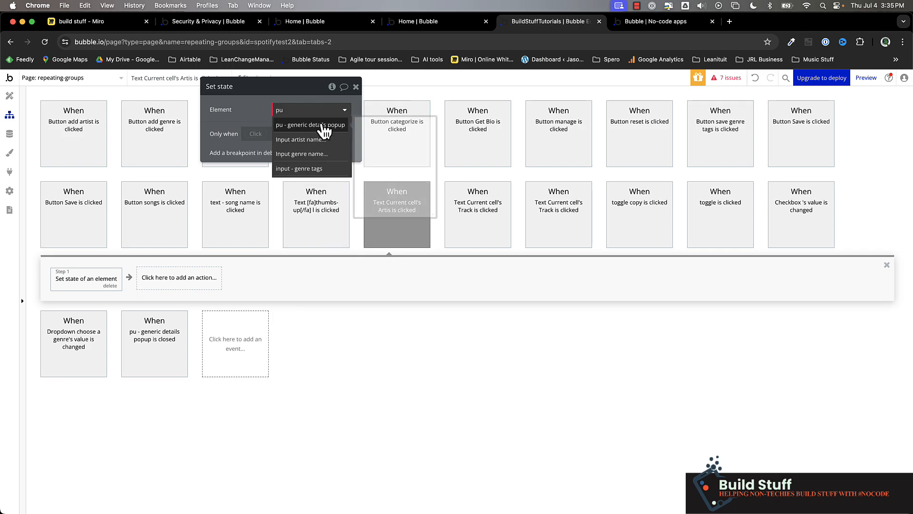
left_click(325, 125)
left_click(309, 129)
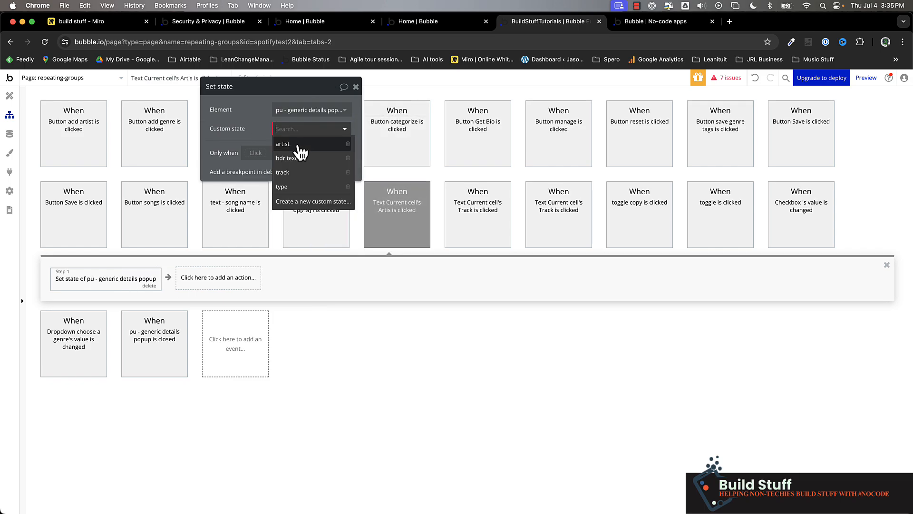
left_click(297, 144)
left_click(287, 148)
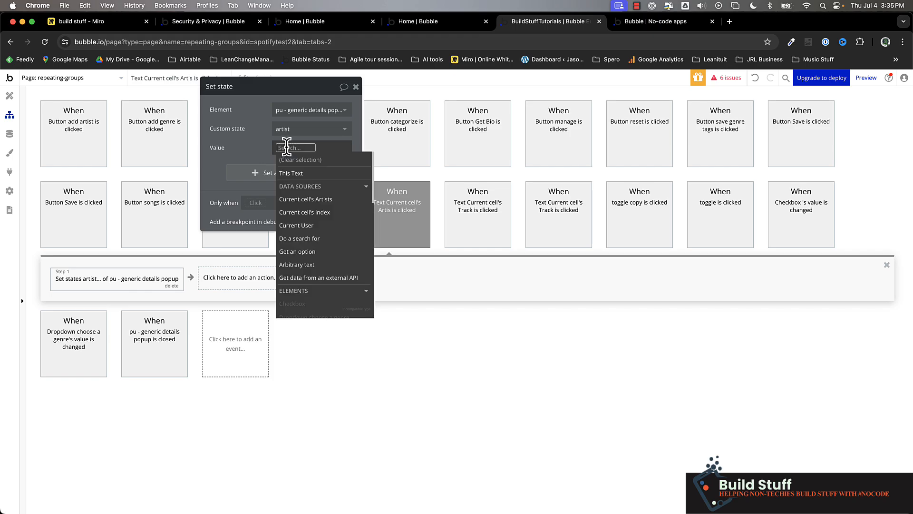
left_click(309, 199)
left_click(249, 143)
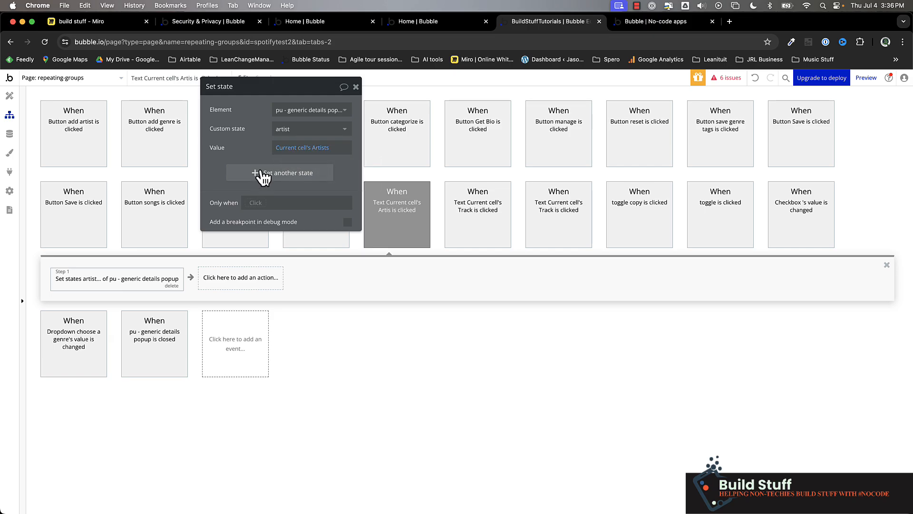
Step: Add a second state to the action, setting the popup's hdr text to Current cell's Artists's Artist Name
left_click(298, 178)
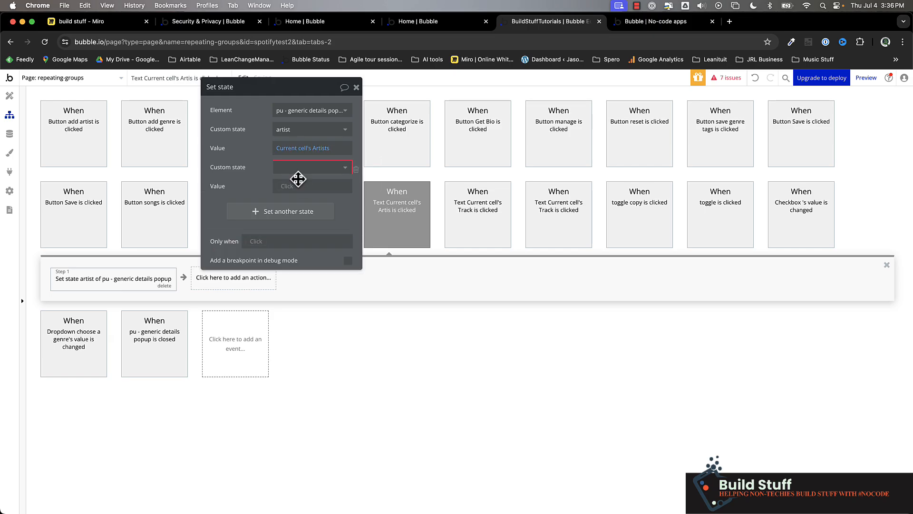
left_click(306, 168)
left_click(315, 205)
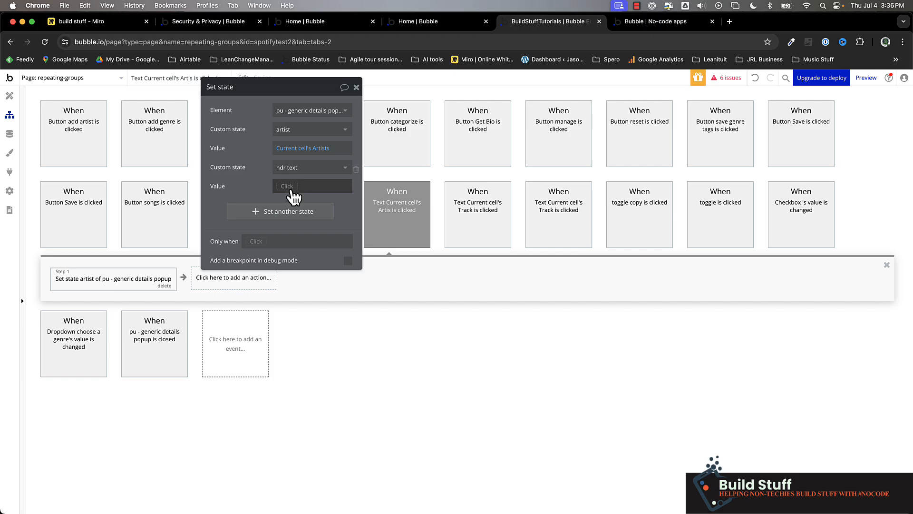
left_click(292, 187)
left_click(320, 240)
type("na")
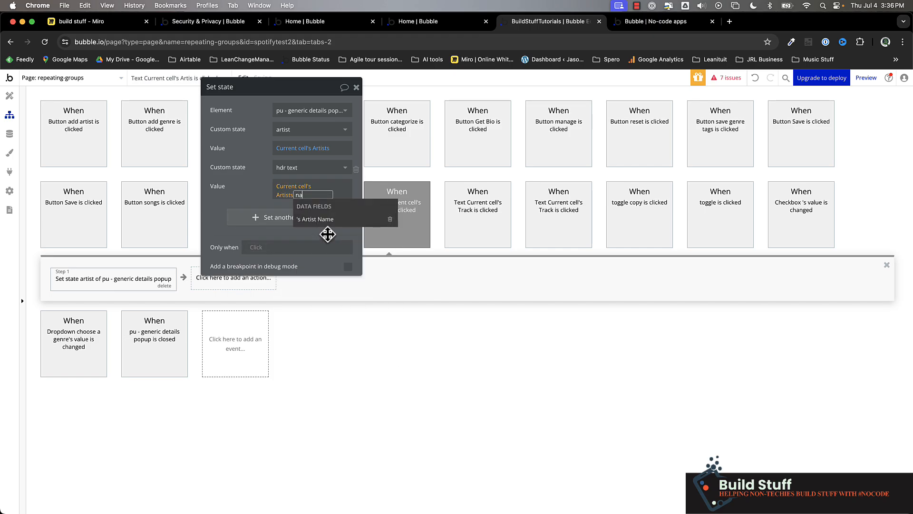
left_click(341, 219)
left_click(267, 197)
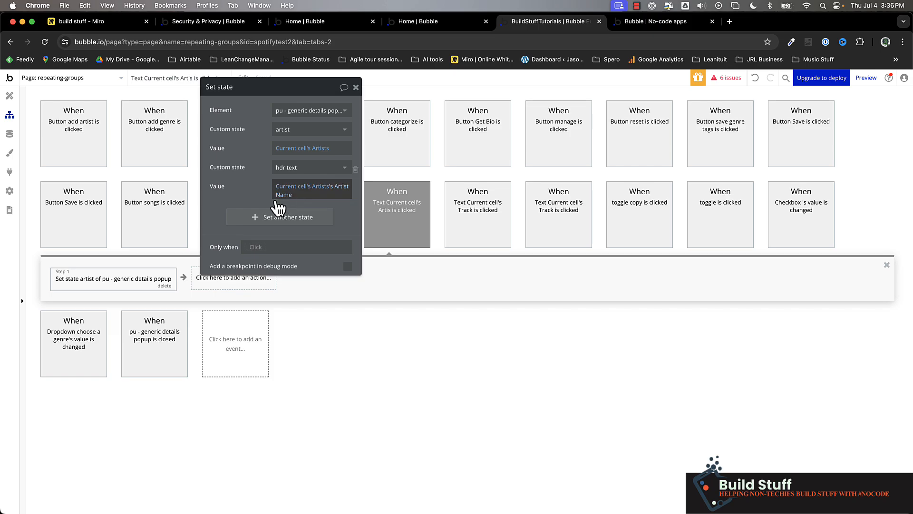
Step: Add a third state to the action, setting the popup's type to "showartist"
left_click(280, 217)
left_click(306, 211)
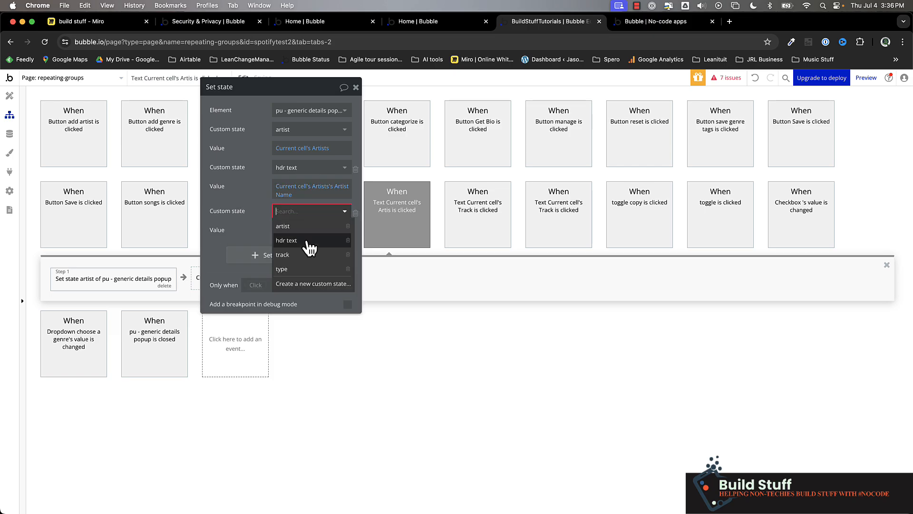
left_click(308, 269)
left_click(294, 243)
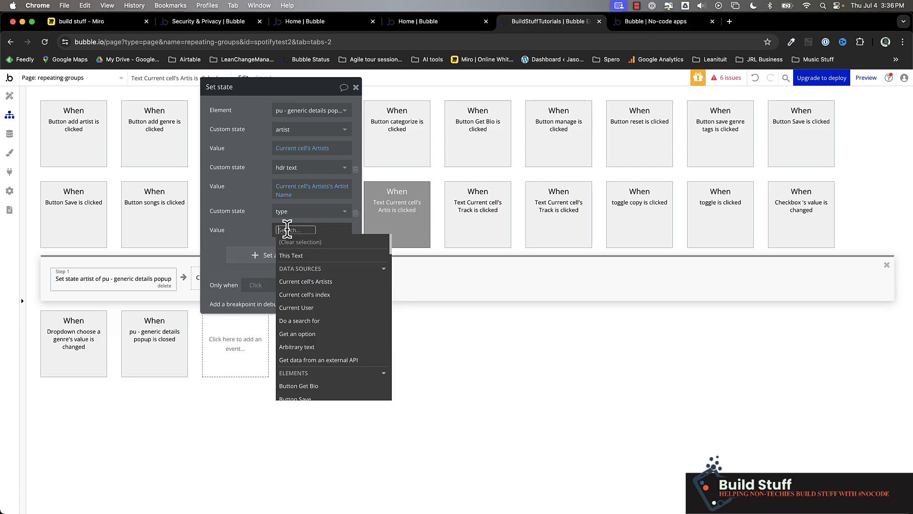
type("showartist")
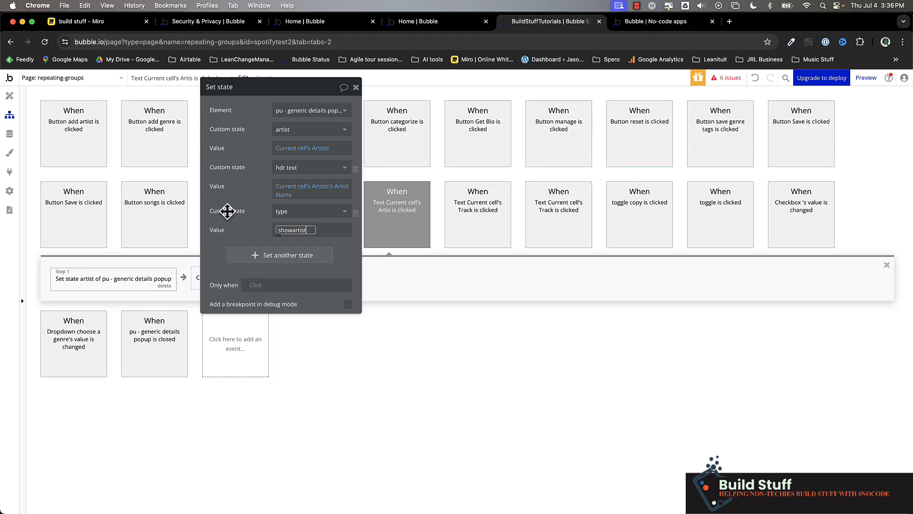
Step: Add a Show action for the generic details popup as the workflow's second step
left_click(241, 280)
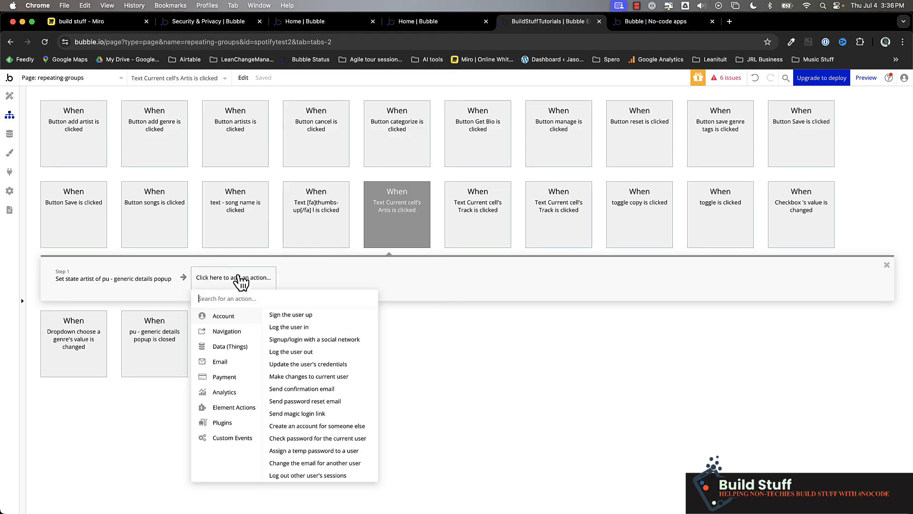
type("show")
left_click(249, 315)
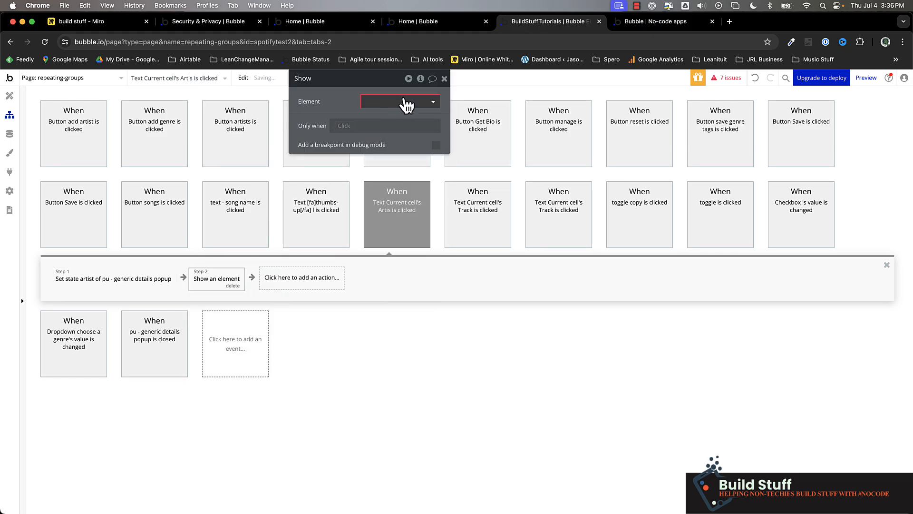
left_click(404, 102)
type("pu")
left_click(424, 116)
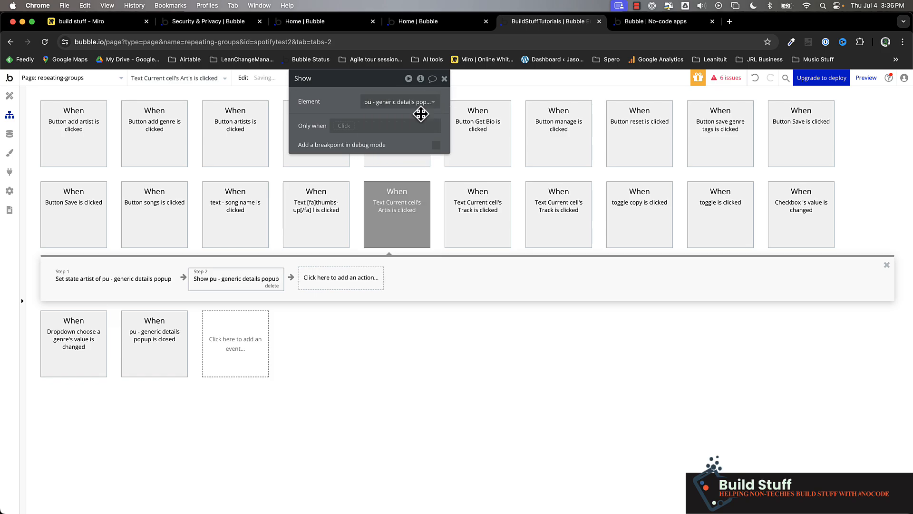
Step: Test the artist details popup in the app preview by opening AC/DC from the artists list, and close it
left_click(659, 23)
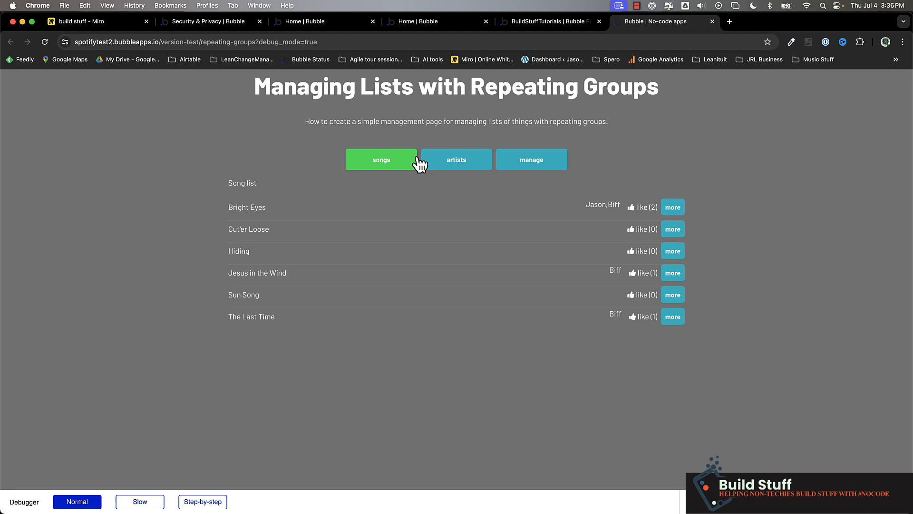
left_click(451, 161)
left_click(241, 232)
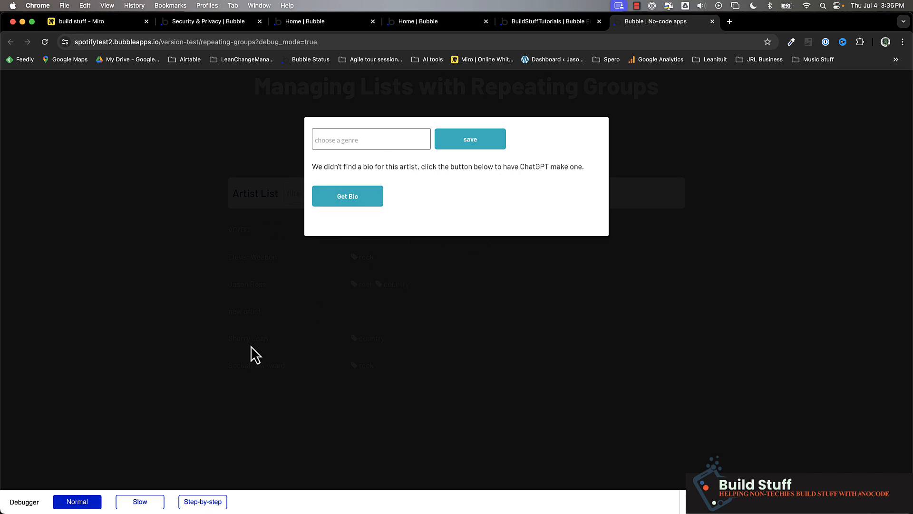
left_click(134, 244)
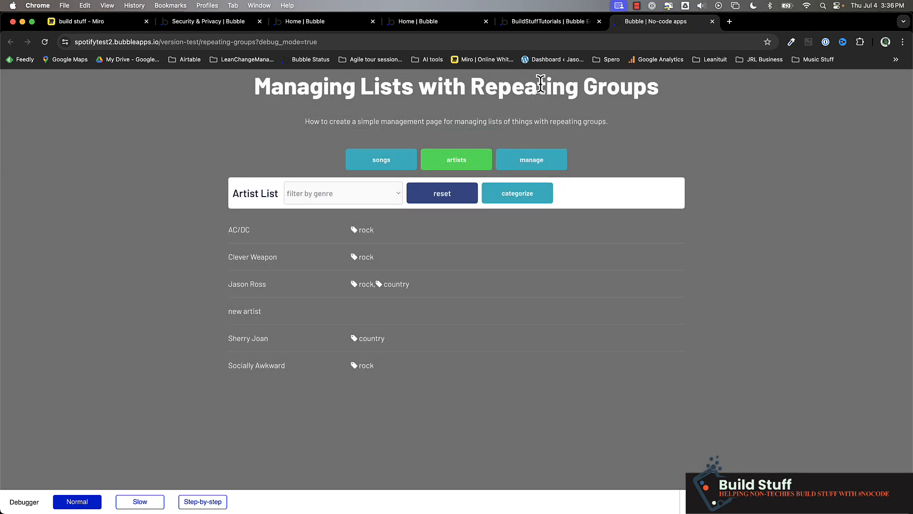
Step: Insert a group above the add artist group in the generic details popup and name it "grp - hdr"
left_click(538, 22)
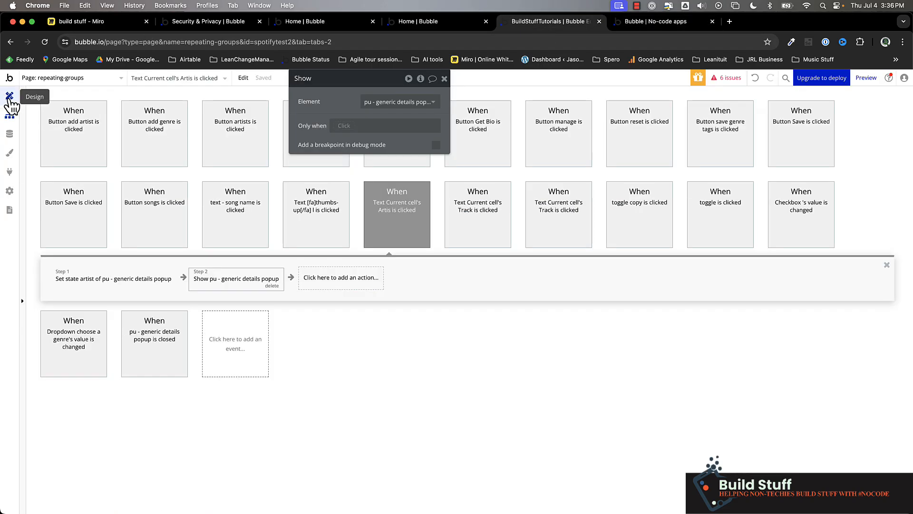
left_click(9, 96)
scroll(87, 214, "up", 6)
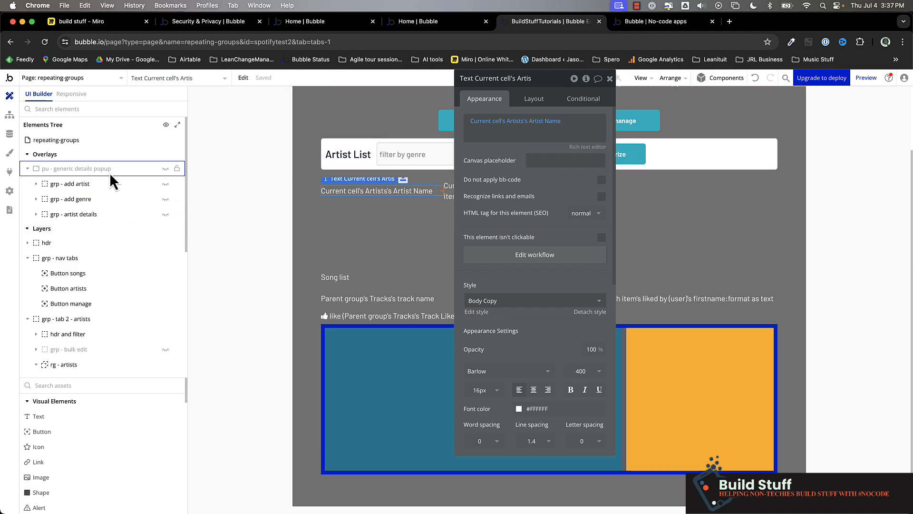
left_click(166, 168)
left_click(129, 384)
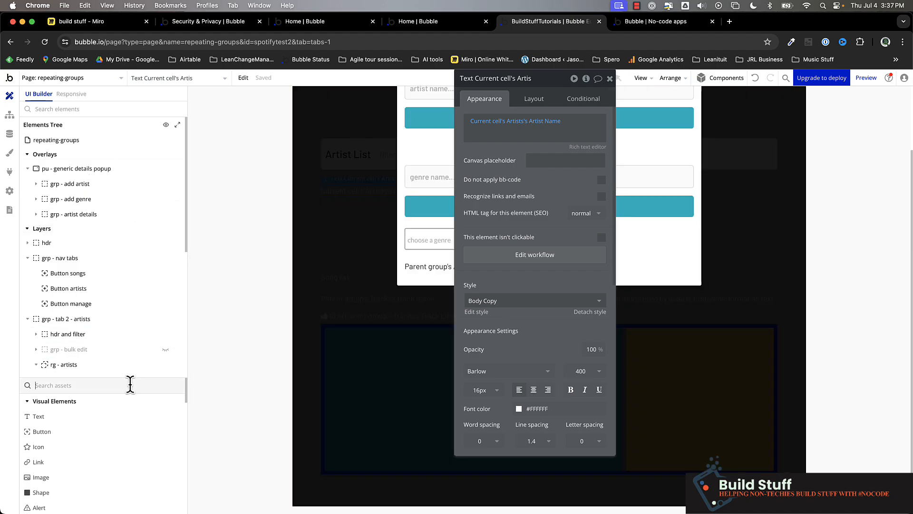
type("gr")
left_click(103, 452)
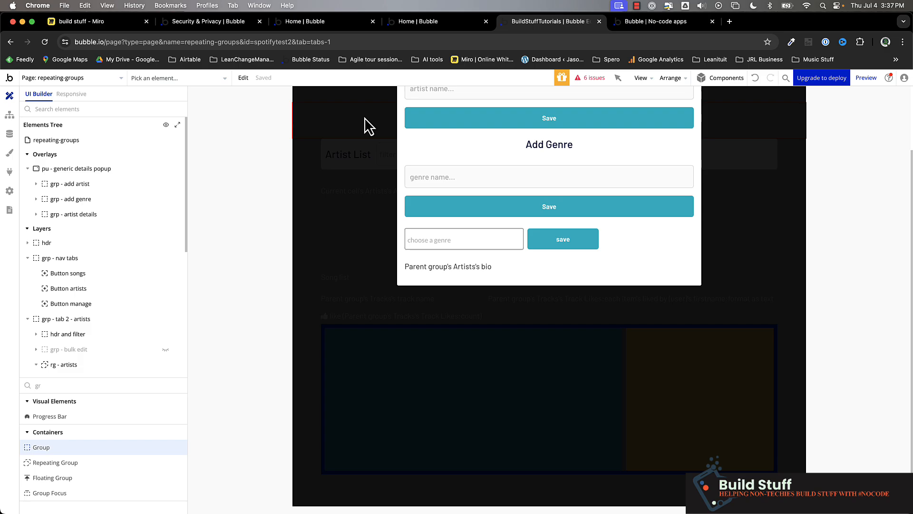
scroll(373, 138, "up", 3)
left_click(417, 120)
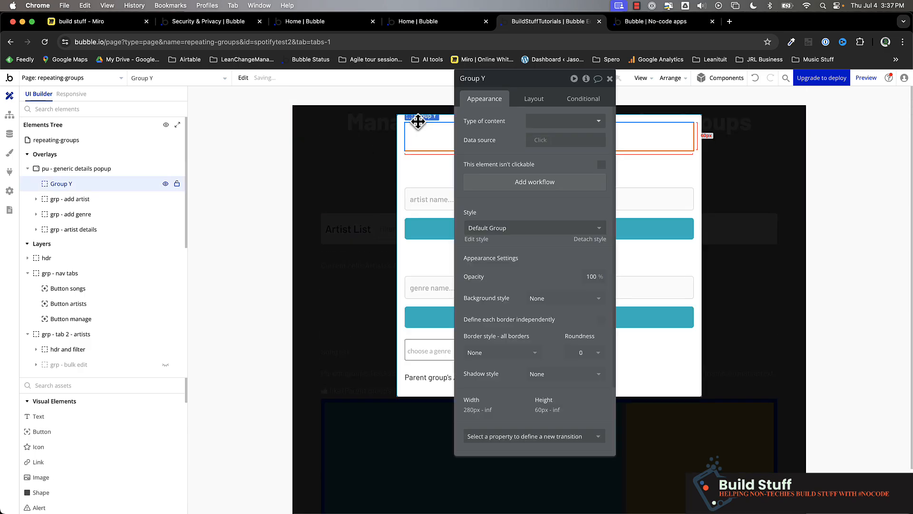
left_click(473, 79)
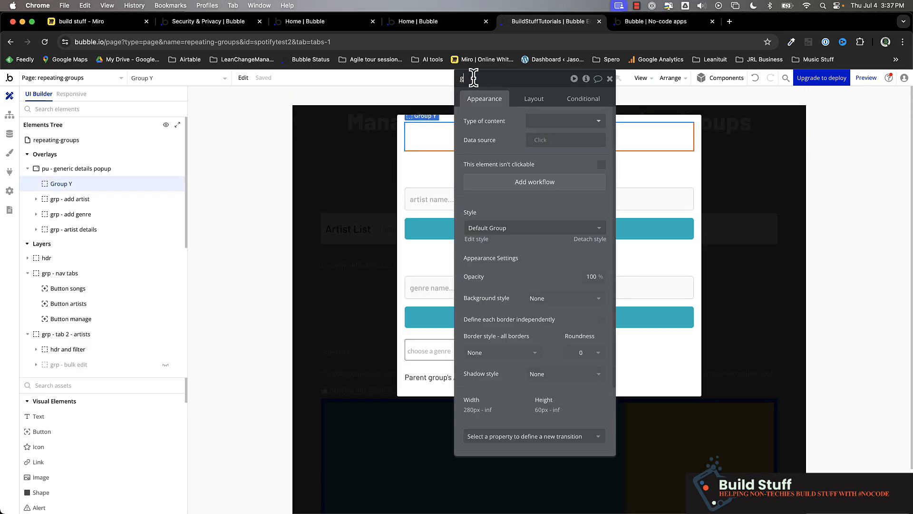
type("grp - hdr")
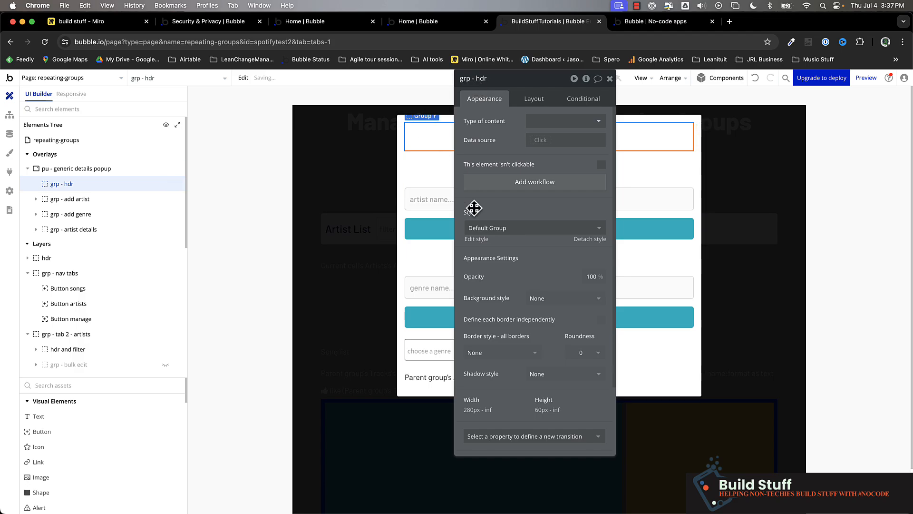
Step: Give the header group a flat color background using AI Variant 4 (#DBE2F9)
left_click(559, 298)
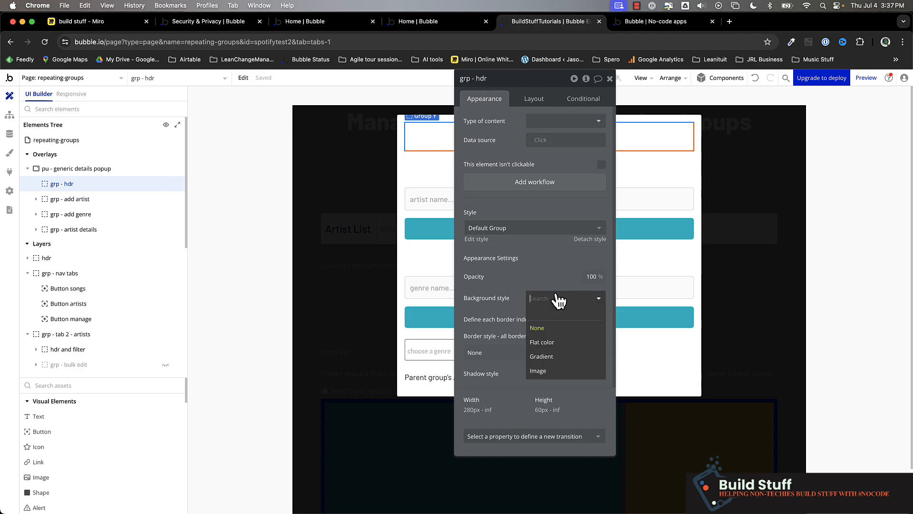
left_click(552, 342)
left_click(548, 316)
left_click(537, 504)
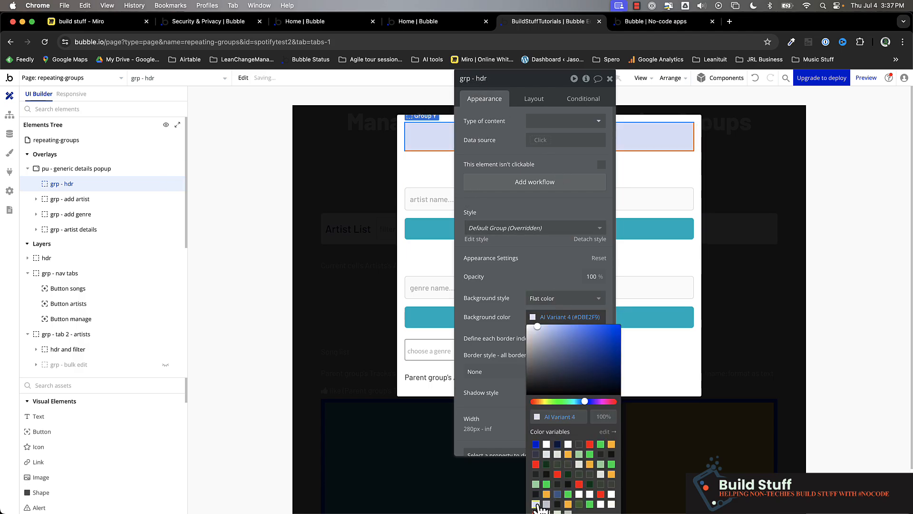
left_click(523, 274)
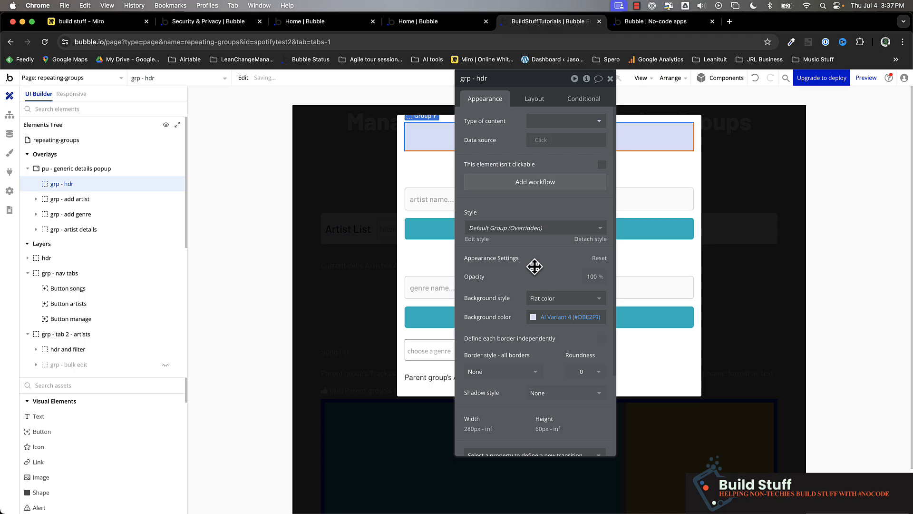
Step: Change the header group's container layout to Row
left_click(538, 103)
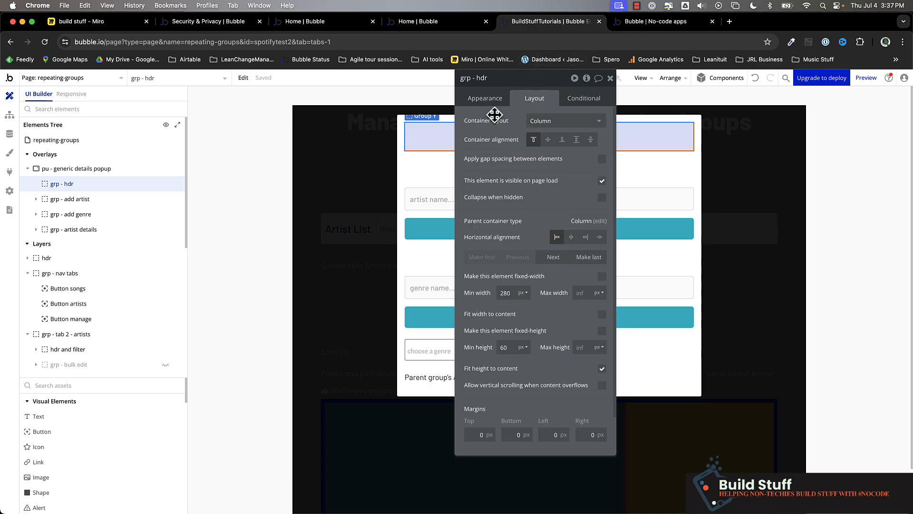
left_click(545, 120)
left_click(544, 179)
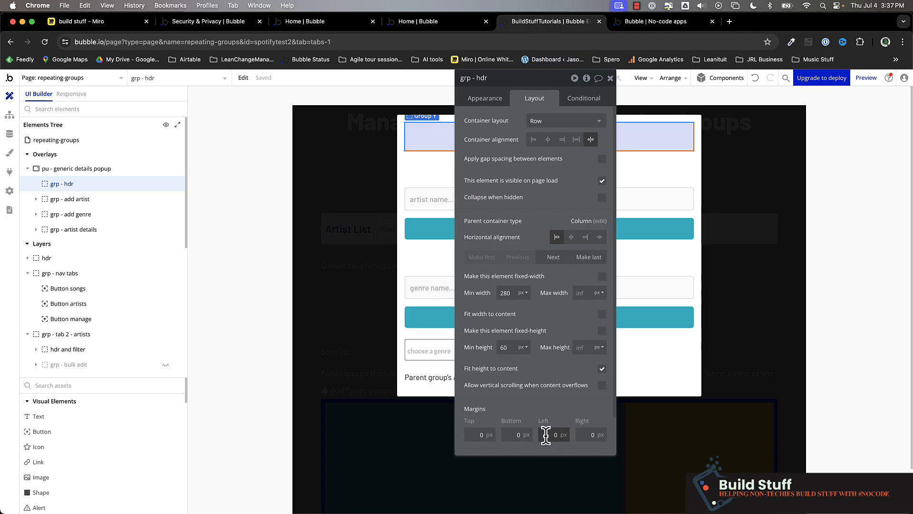
Step: Set the header group's left and right margins to 8 px
type("8")
left_click(589, 434)
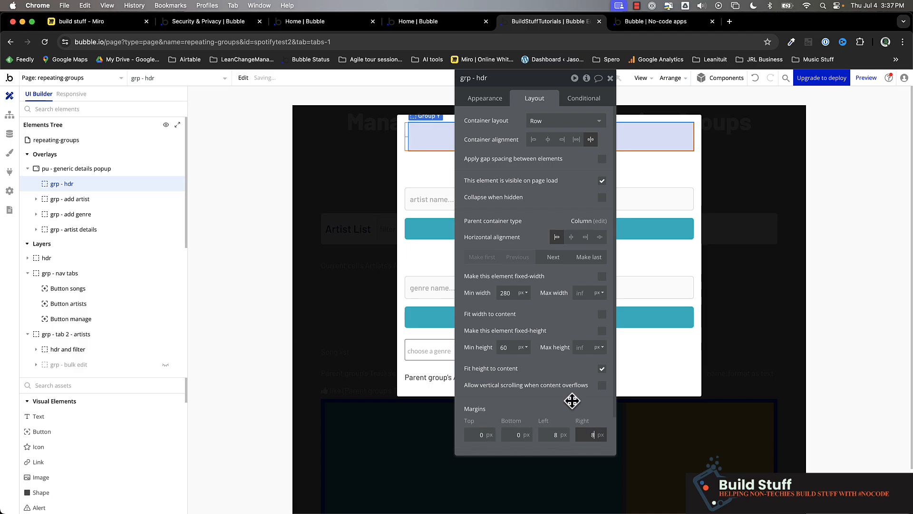
left_click_drag(572, 401, 703, 444)
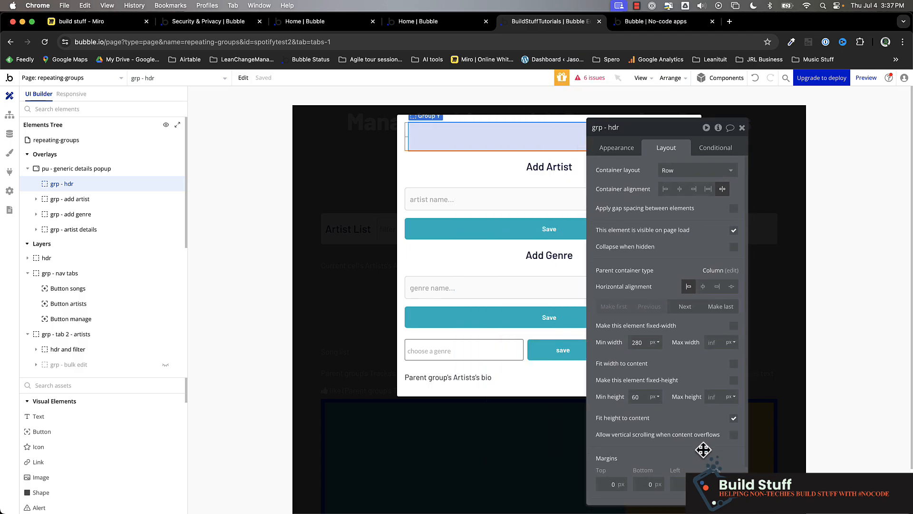
Step: Add a text element to the header group showing the generic details popup's hdr text, and center it vertically
left_click(94, 417)
left_click(434, 136)
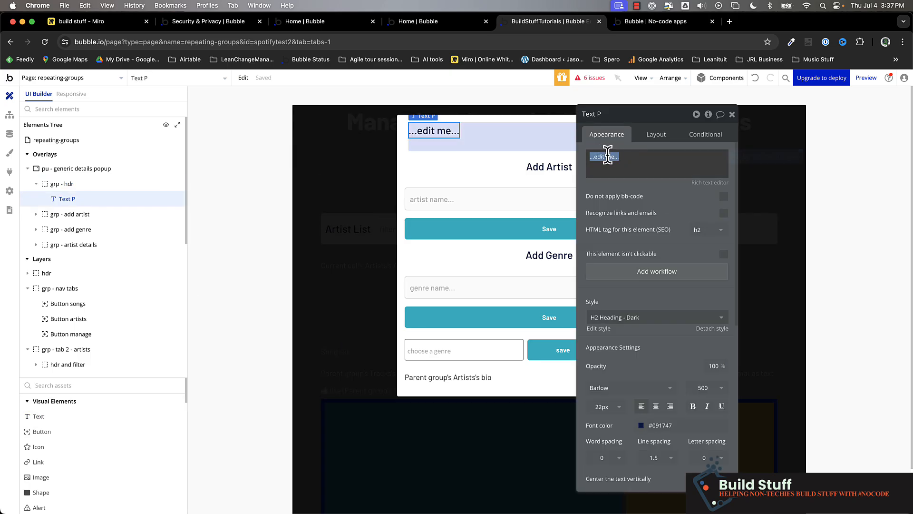
left_click(750, 157)
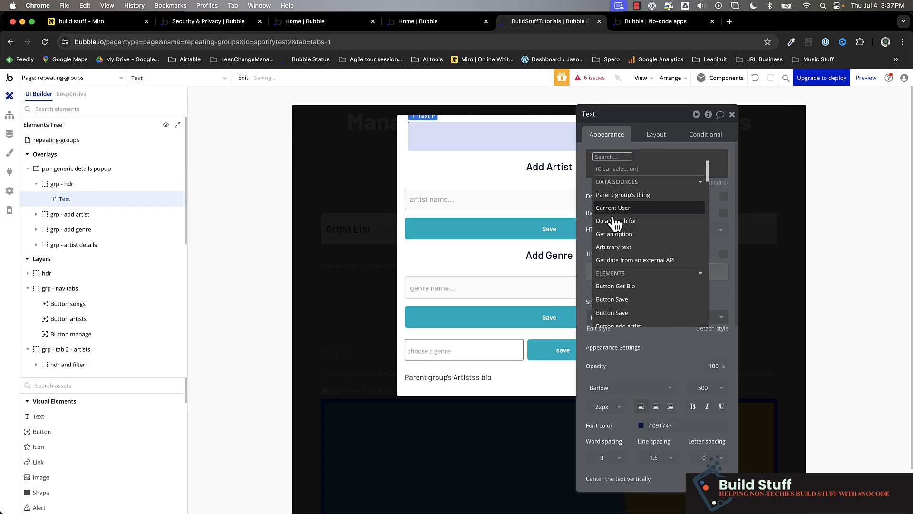
type("pu")
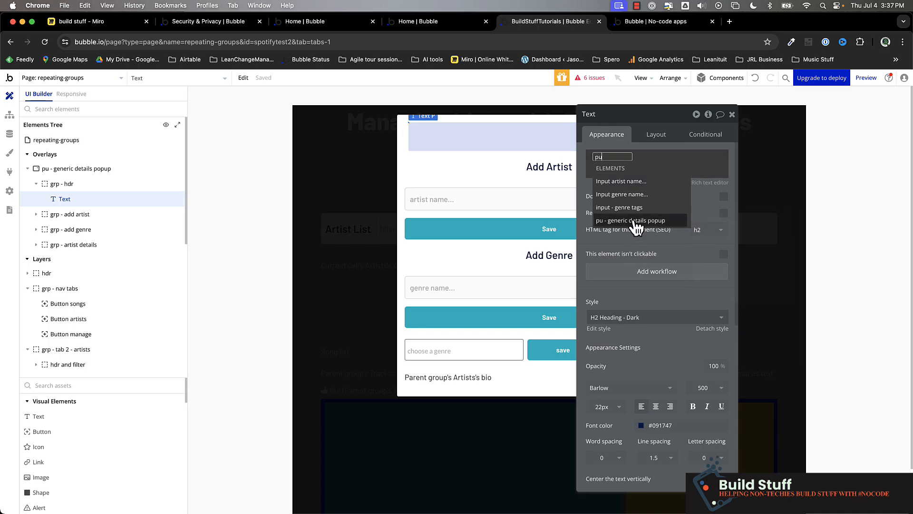
left_click(635, 221)
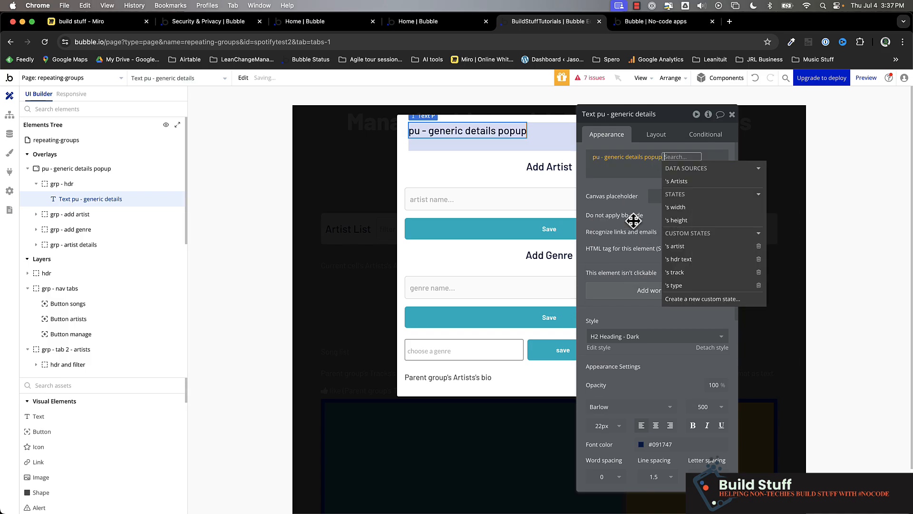
left_click(695, 260)
left_click(592, 184)
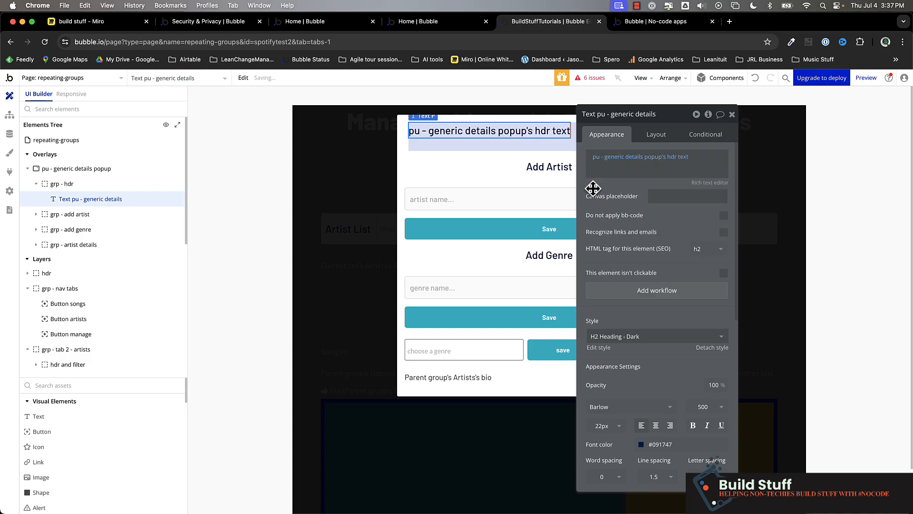
left_click(655, 142)
left_click(694, 209)
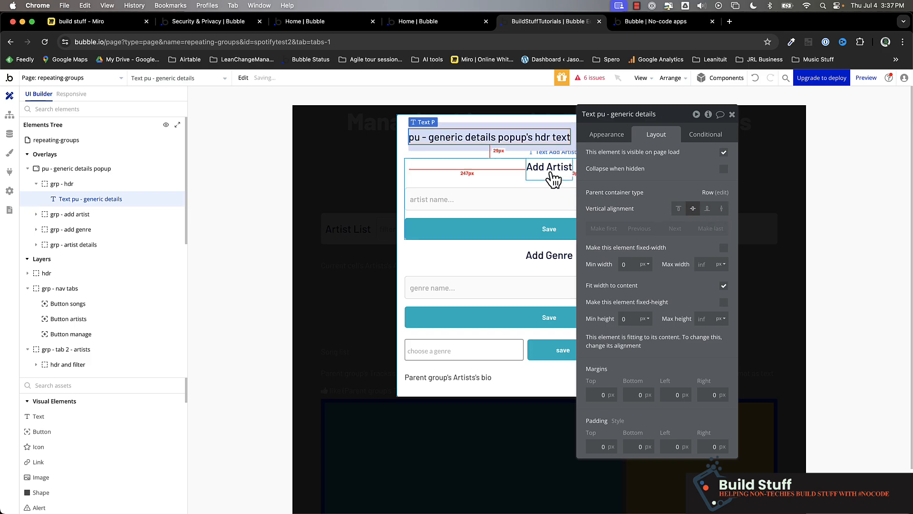
Step: Reset the header group's left and right margins to 0 and set its left and right padding to 8 px
left_click(536, 152)
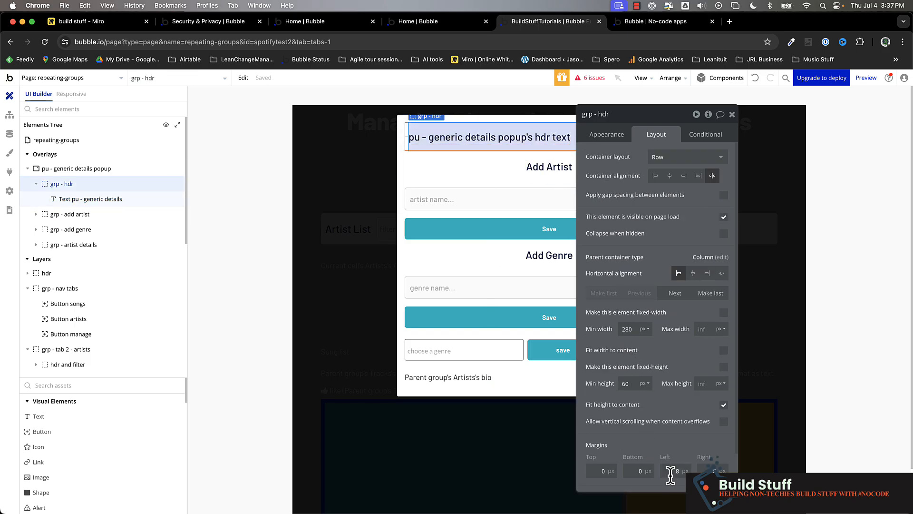
type("0")
scroll(671, 475, "down", 2)
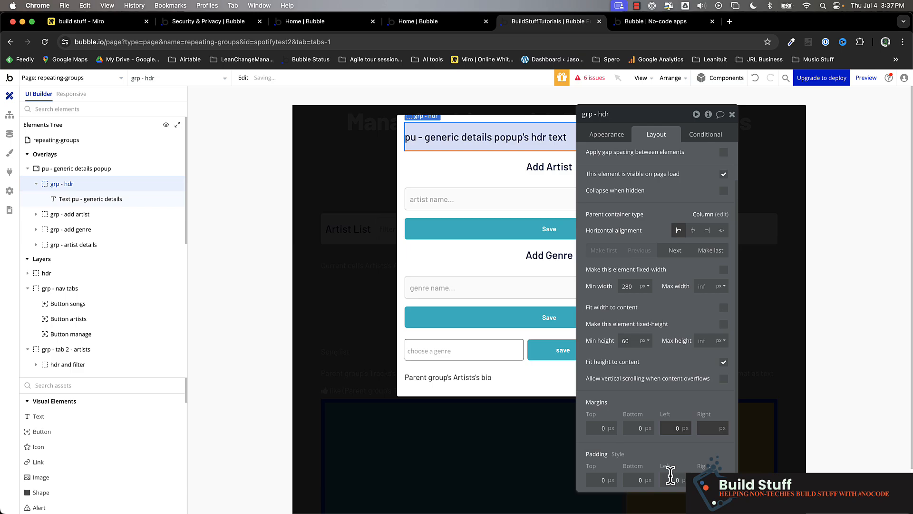
left_click(675, 478)
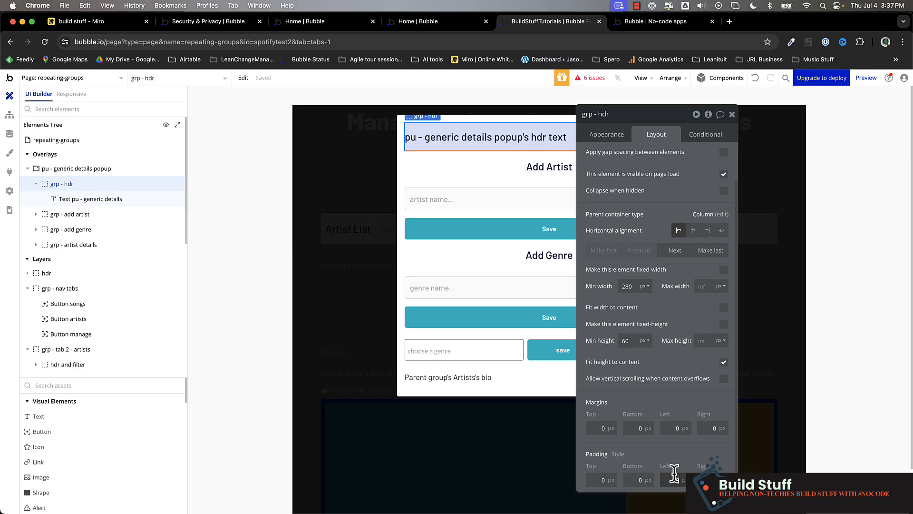
type("8")
left_click_drag(673, 343, 413, 365)
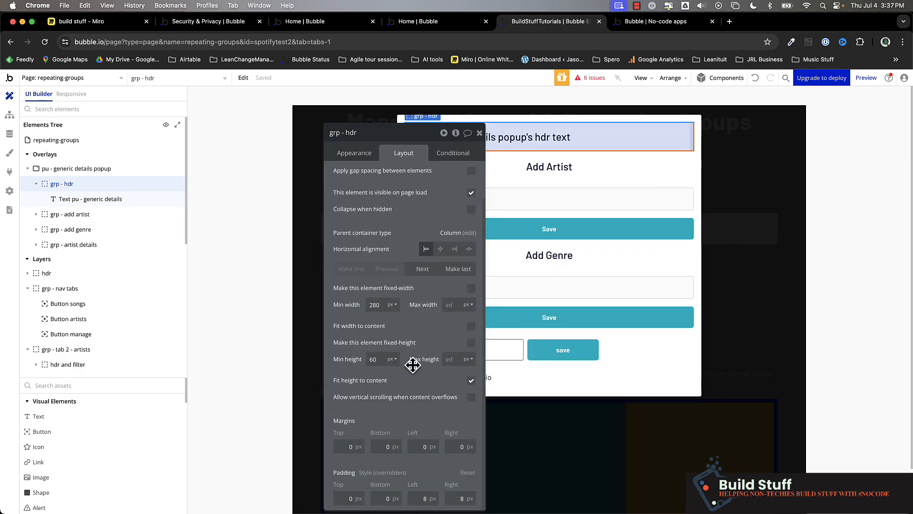
Step: Add a Close-circle icon in the header group after the header text
type("ico")
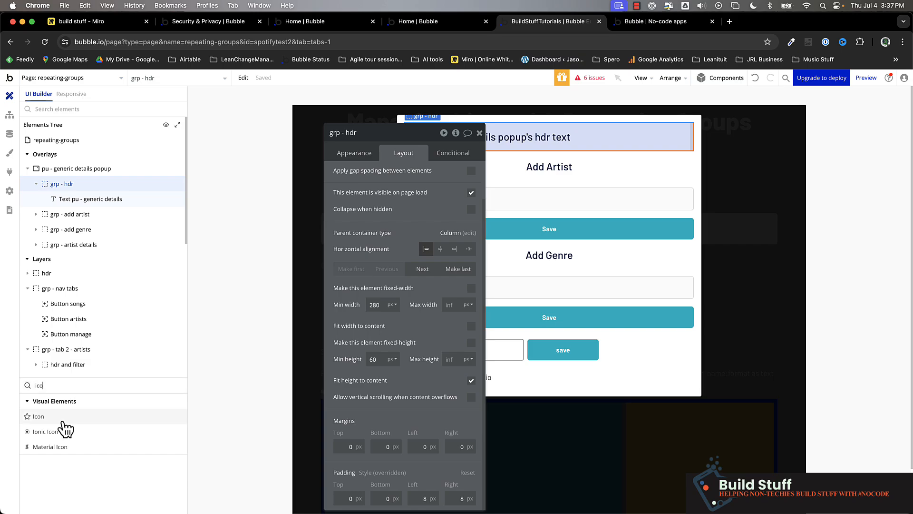
double_click(50, 419)
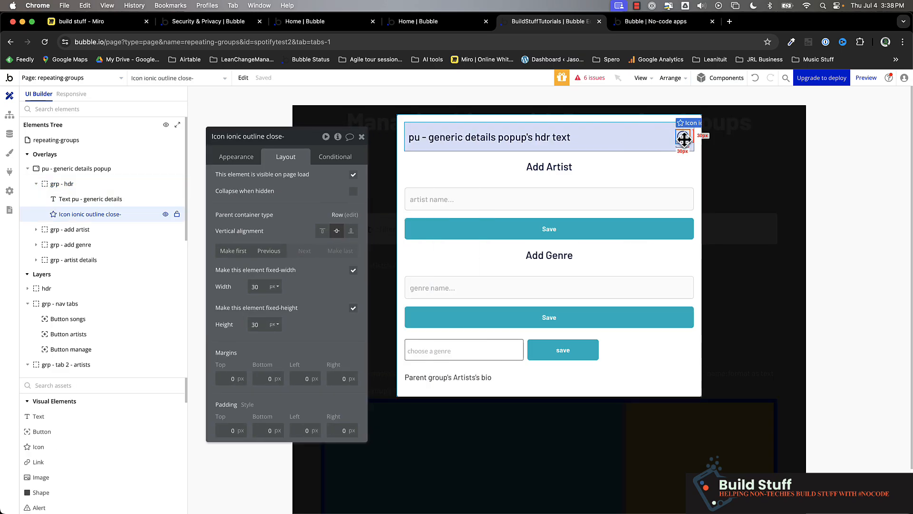
left_click(242, 155)
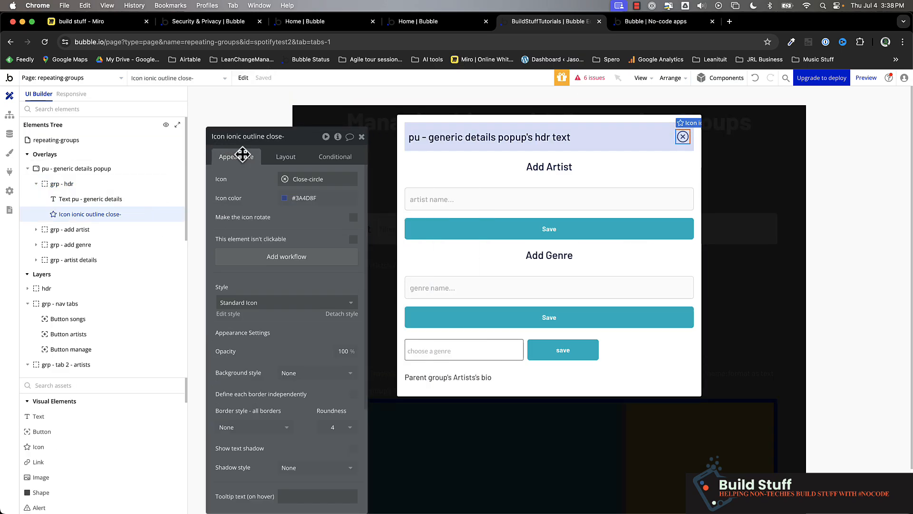
Step: Create a workflow for the close icon that hides the pu - generic details popup element
left_click(287, 260)
left_click(91, 280)
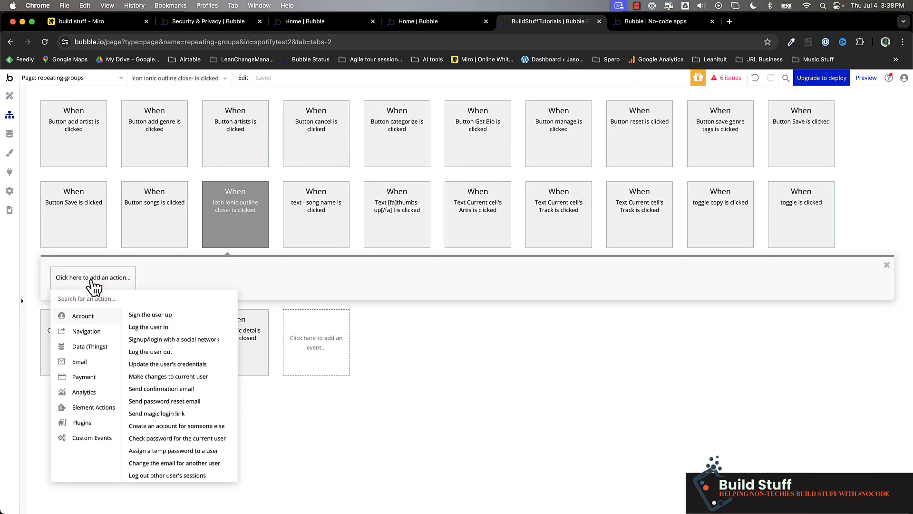
type("hide")
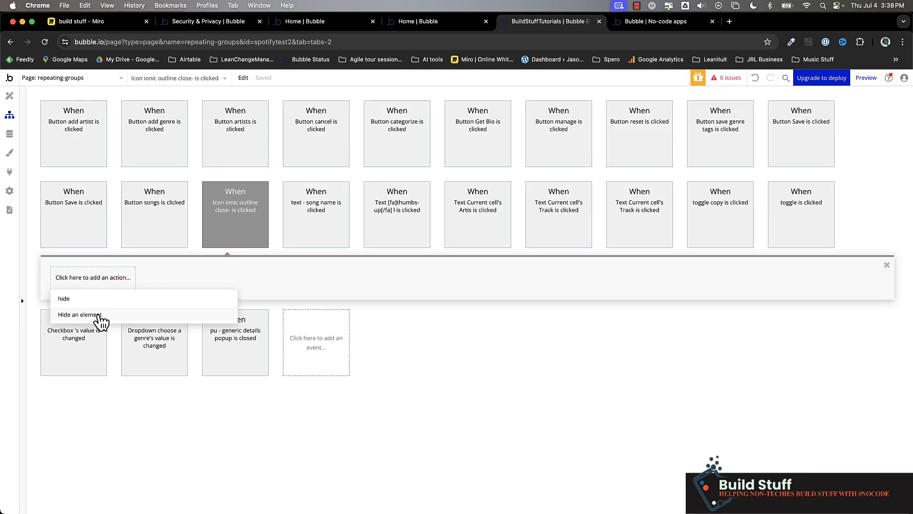
left_click(92, 315)
left_click(318, 160)
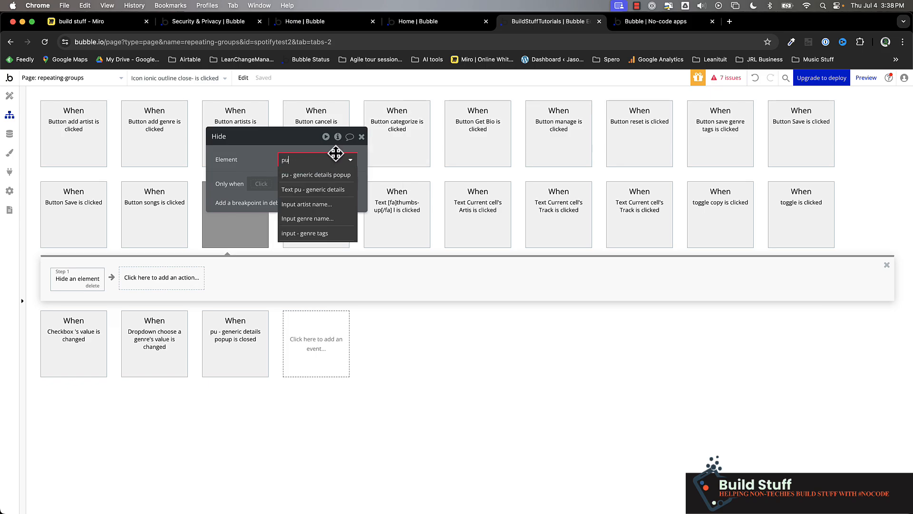
left_click(338, 175)
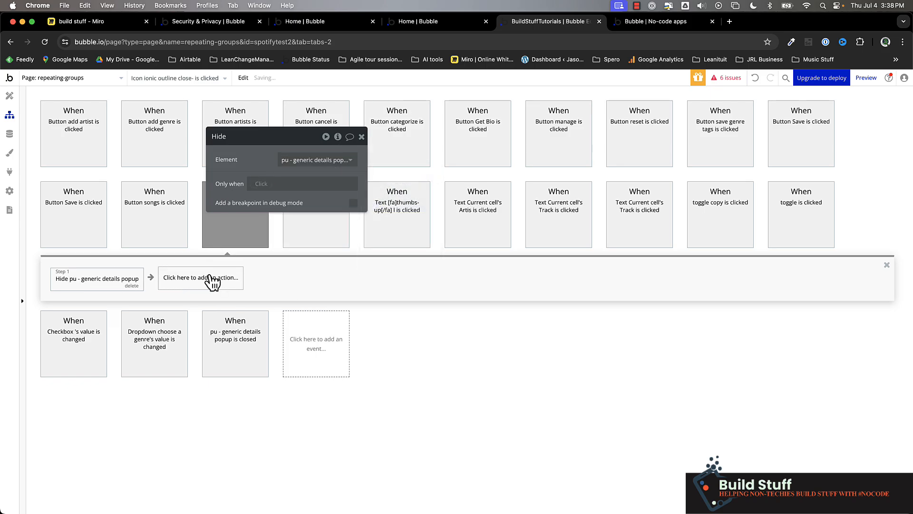
Step: Add a Reset a group/popup action for pu - generic details popup as the second step of the close icon's workflow
left_click(211, 281)
type("st")
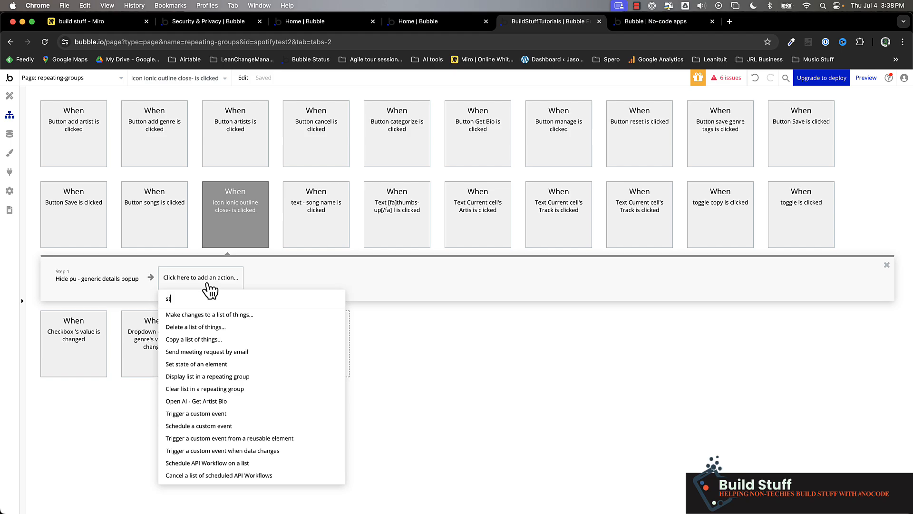
key("BackSpace")
key("BackSpace")
type("rese")
left_click(222, 340)
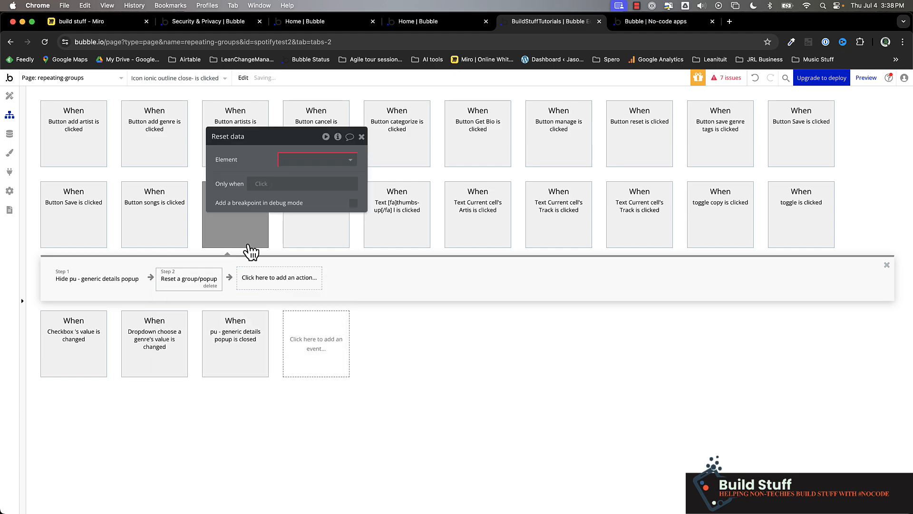
left_click(306, 160)
type("pu")
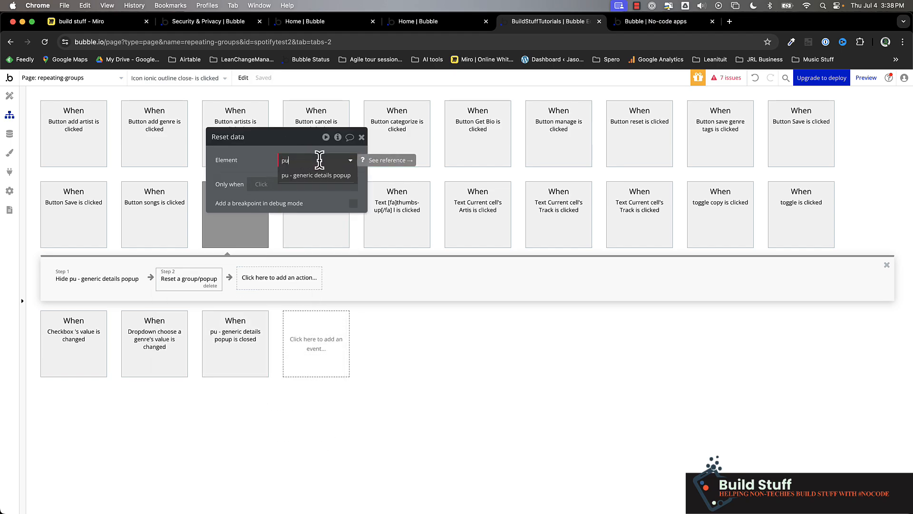
left_click(316, 175)
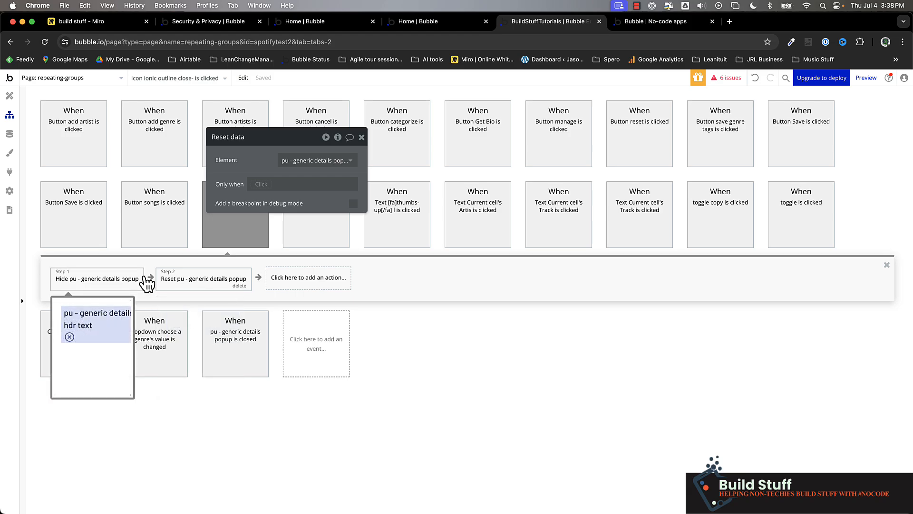
left_click(151, 287)
left_click(151, 278)
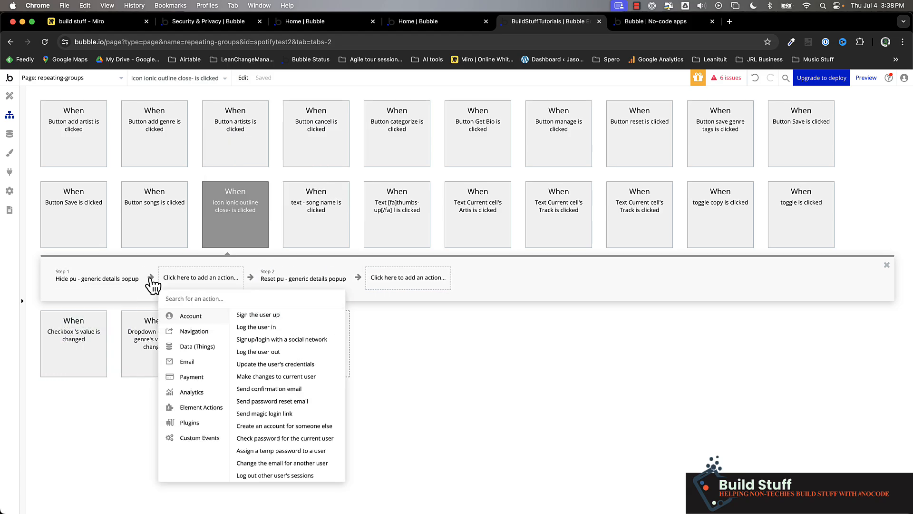
type("pau")
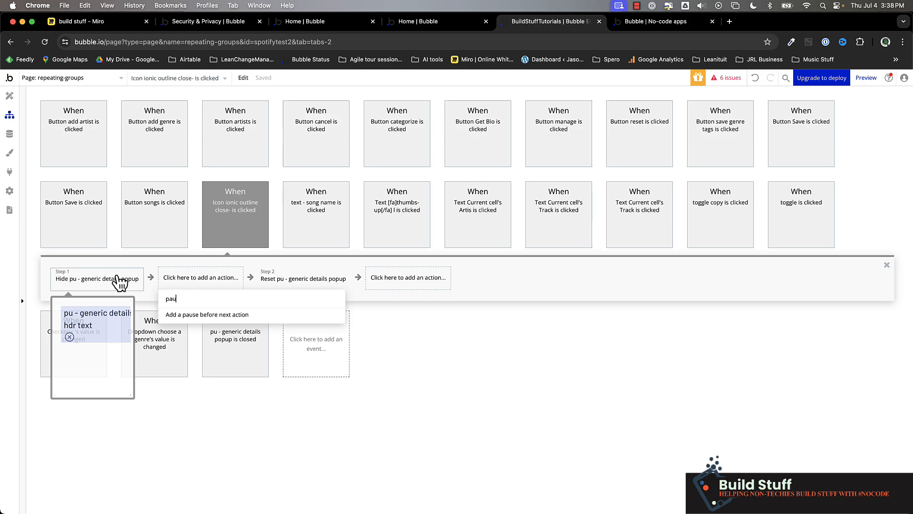
left_click(271, 449)
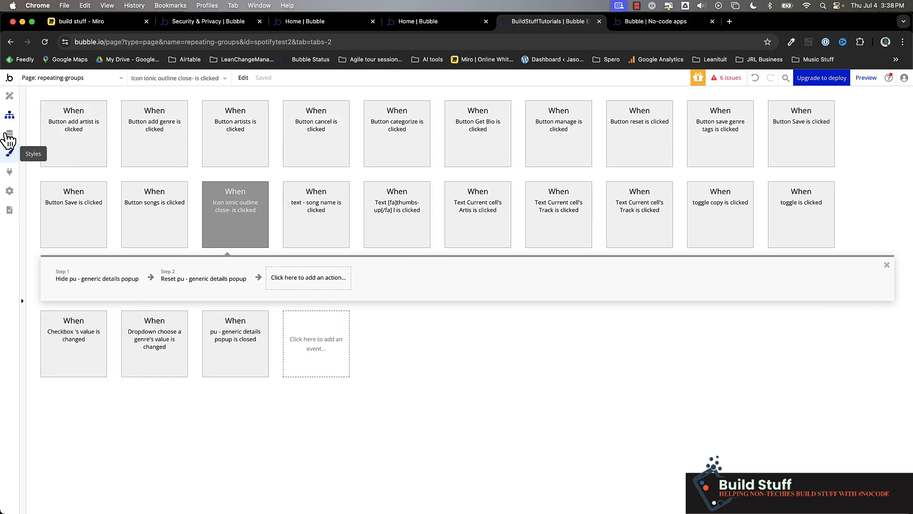
Step: Test the popup header in the app preview by opening Clever Weapon from the artists list and closing it with the close icon
left_click(8, 99)
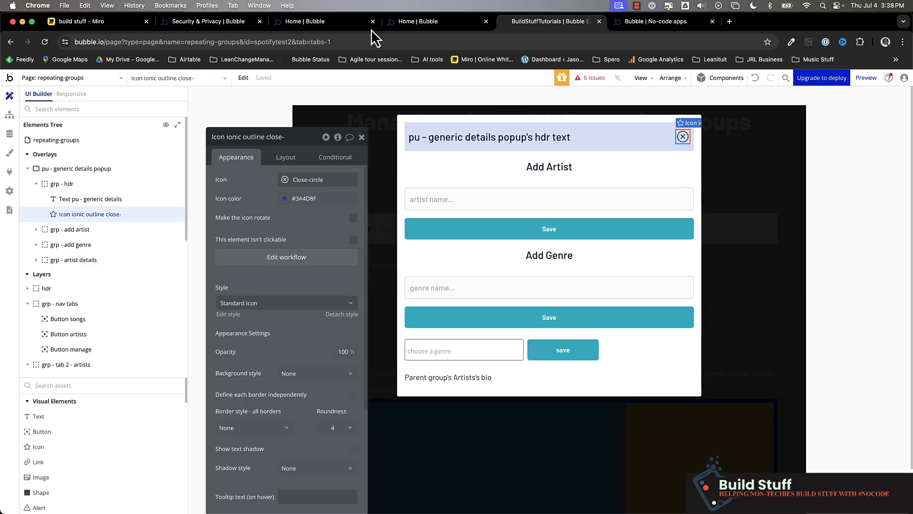
left_click(656, 22)
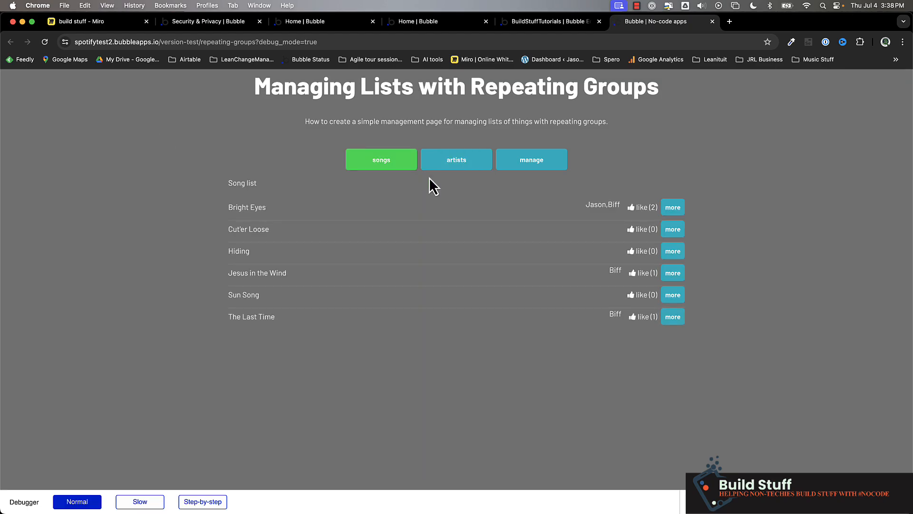
left_click(448, 159)
left_click(251, 259)
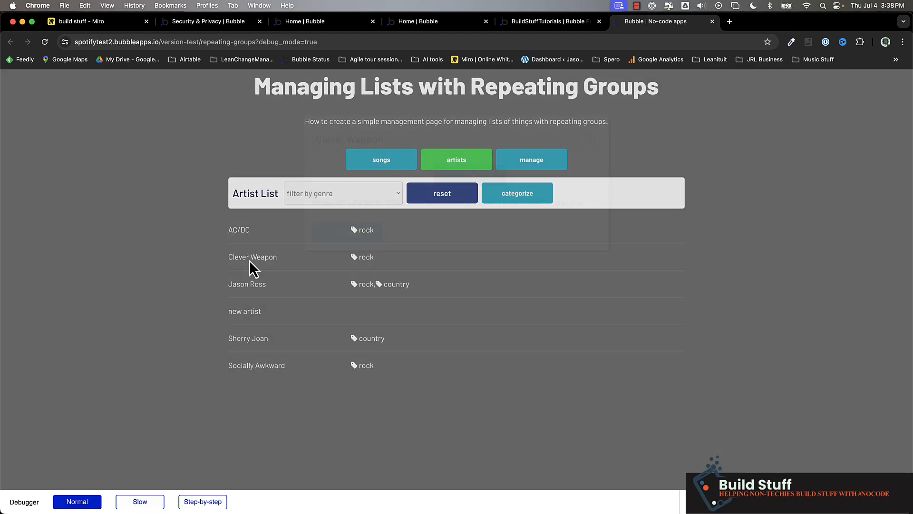
triple_click(337, 140)
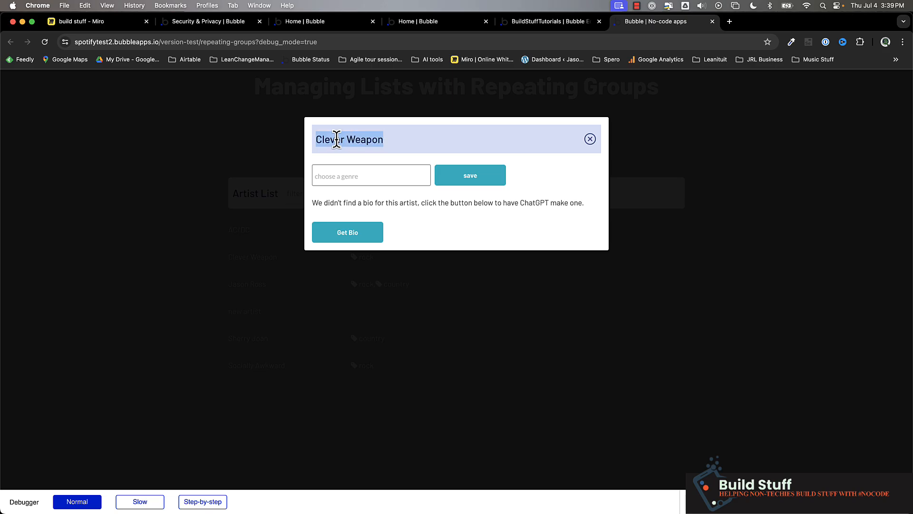
left_click(590, 139)
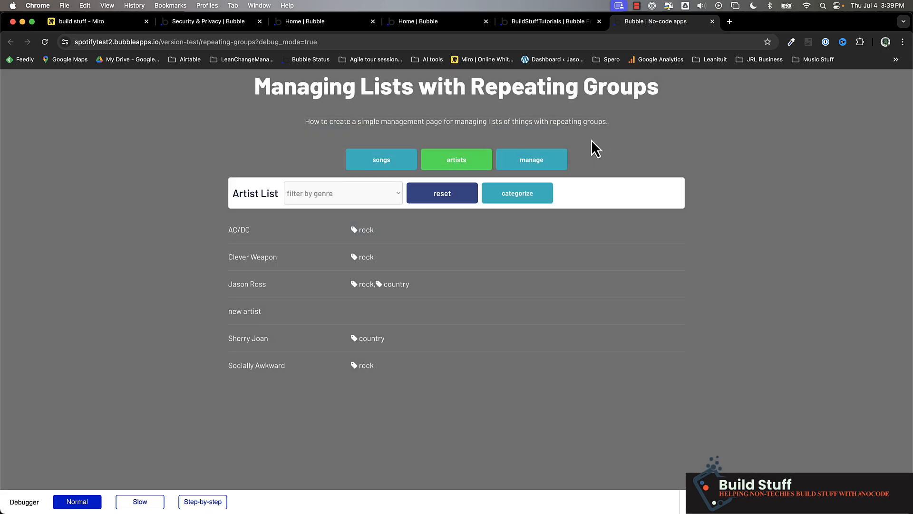
Step: Return to the editor and clear the data source of the grp - artist details group
left_click(552, 21)
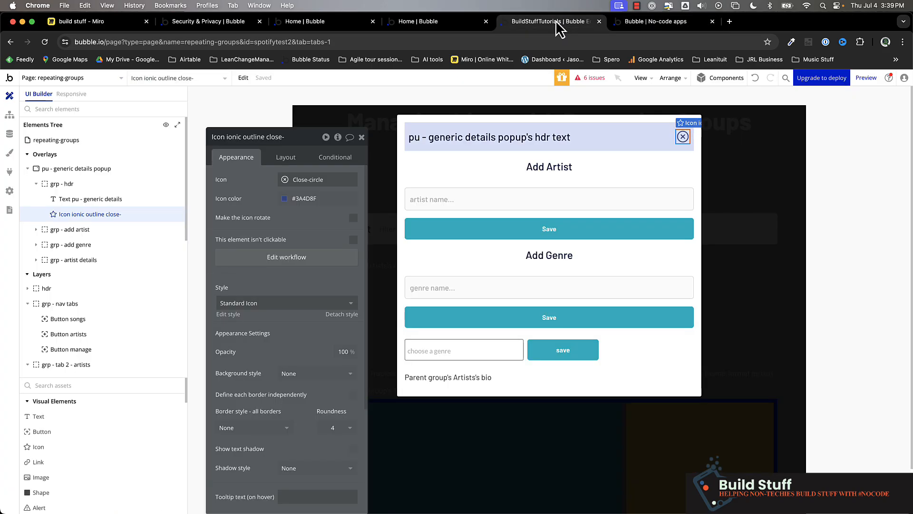
left_click(465, 378)
scroll(466, 379, "down", 2)
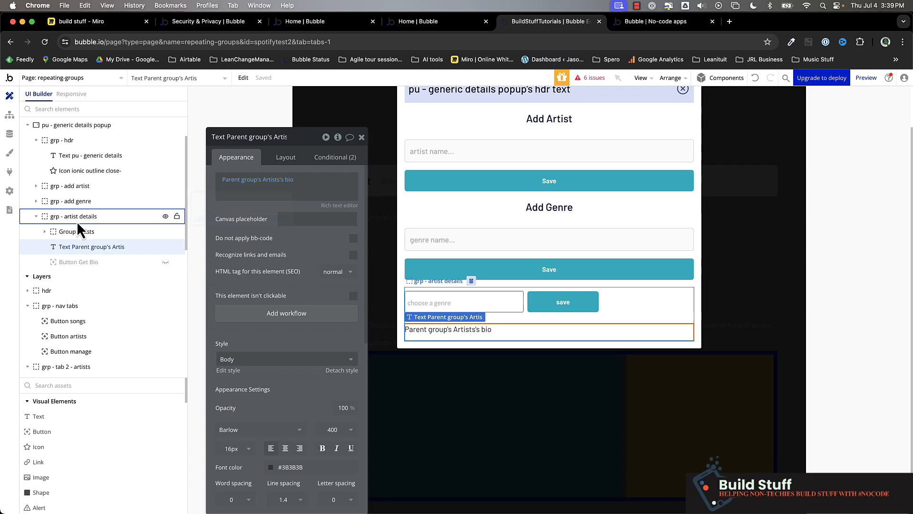
left_click(61, 216)
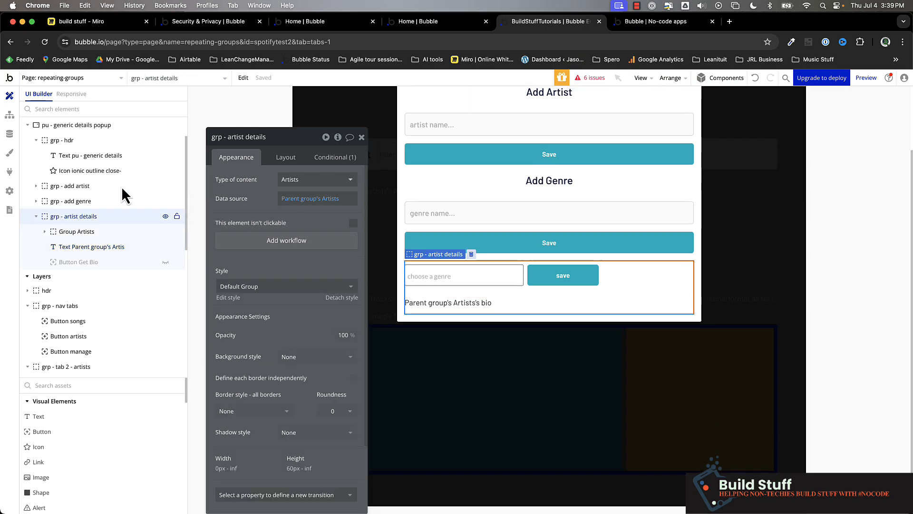
left_click(295, 200)
right_click(295, 202)
left_click(350, 197)
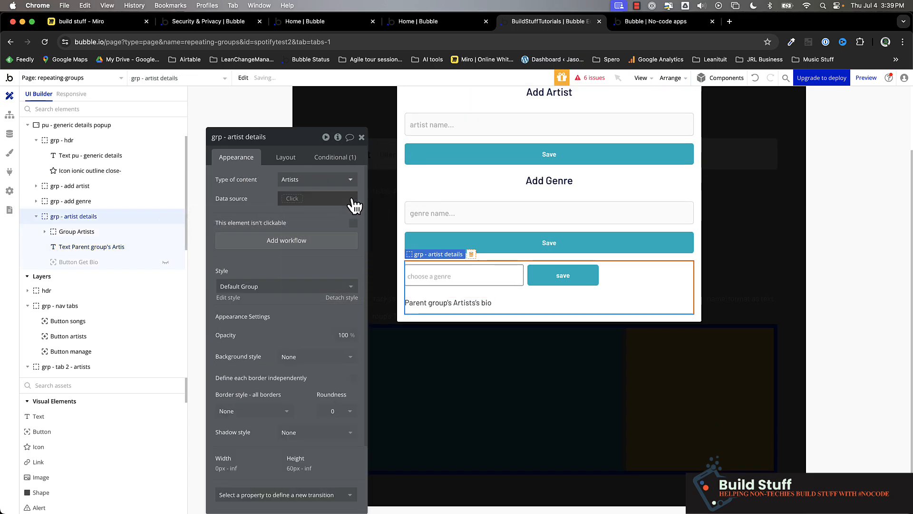
Step: Set the data source of the grp - artist details group to pu - generic details popup's artist
left_click(294, 198)
type("pu")
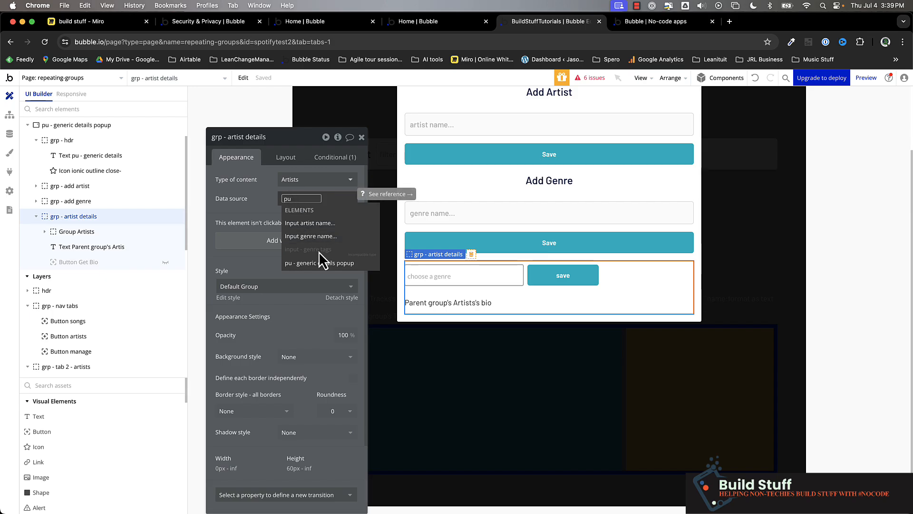
left_click(322, 264)
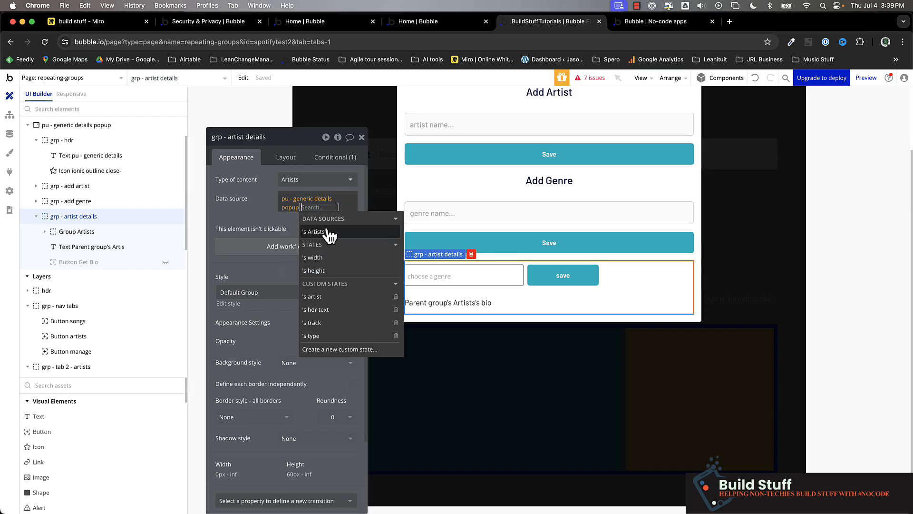
left_click(332, 298)
left_click(233, 199)
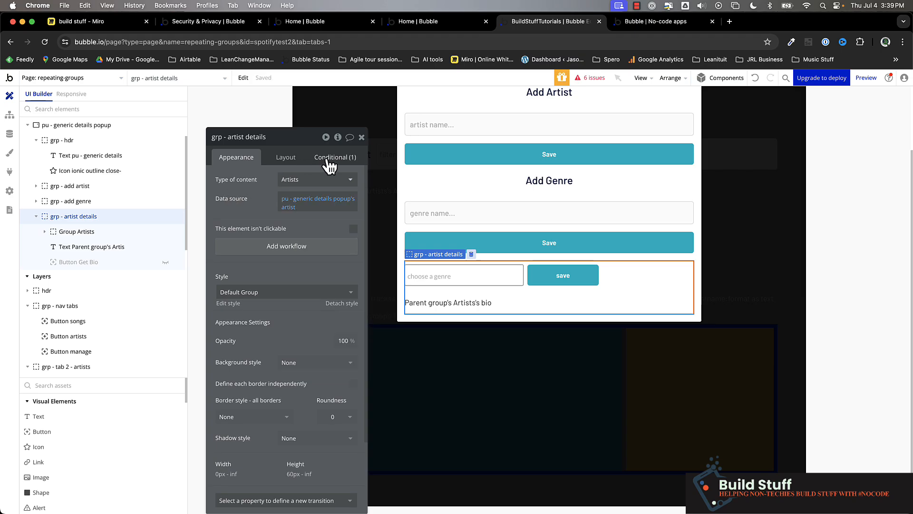
Step: Test the artist details in the refreshed app preview by opening AC/DC from the artists list and closing its popup
left_click(437, 304)
left_click(658, 22)
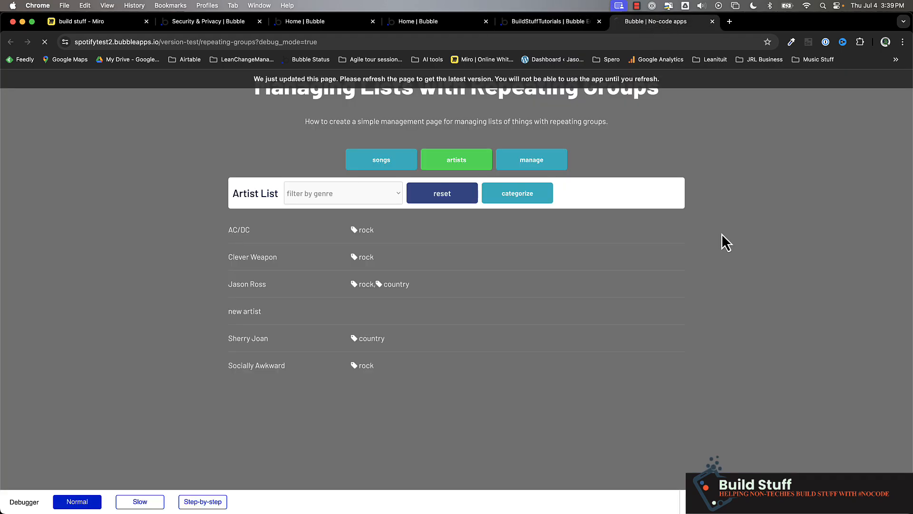
left_click(442, 172)
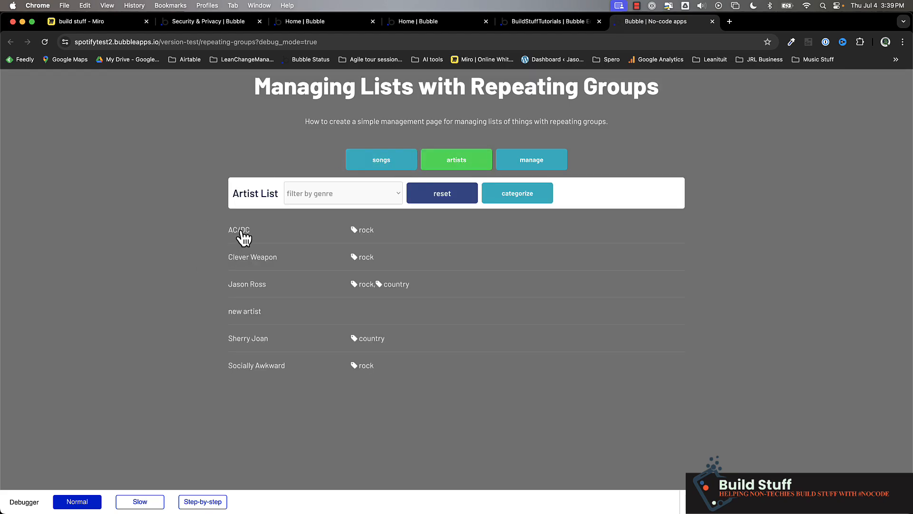
left_click(243, 233)
triple_click(336, 224)
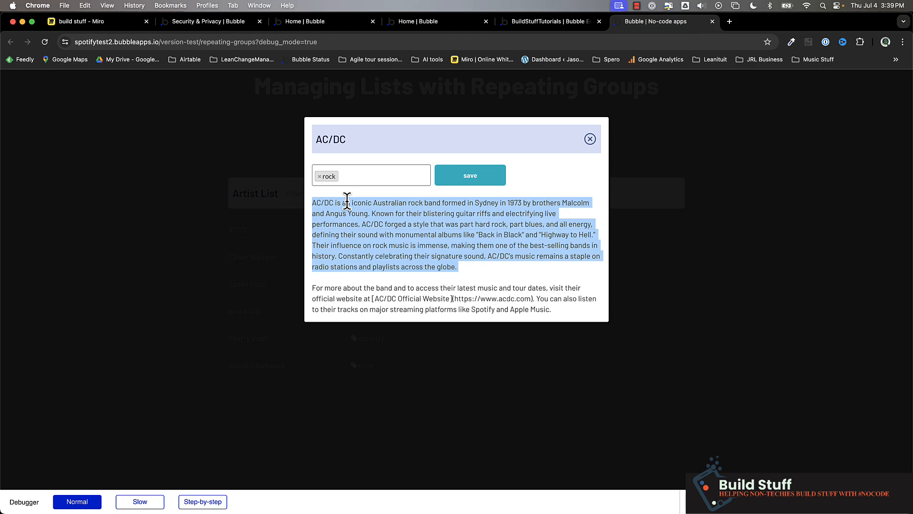
left_click(590, 140)
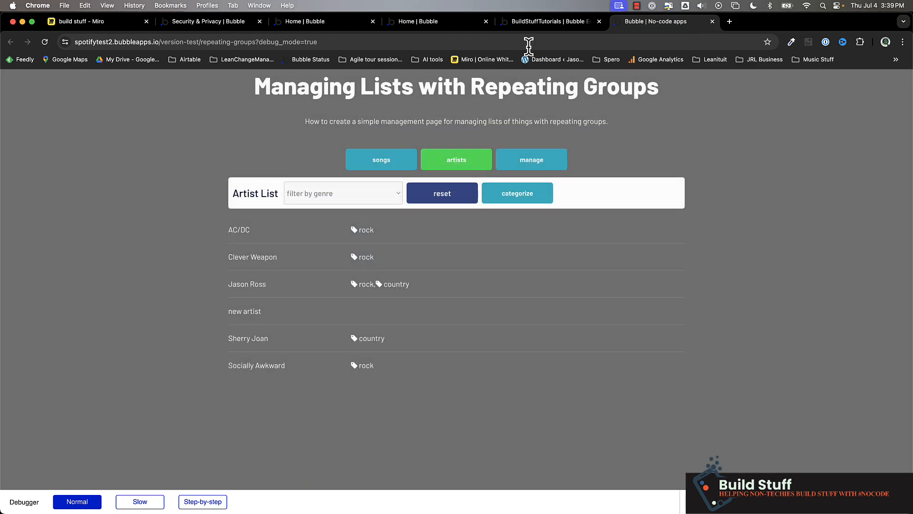
Step: Return to the editor and duplicate the grp - artist details group inside the popup by copying and pasting it
left_click(547, 27)
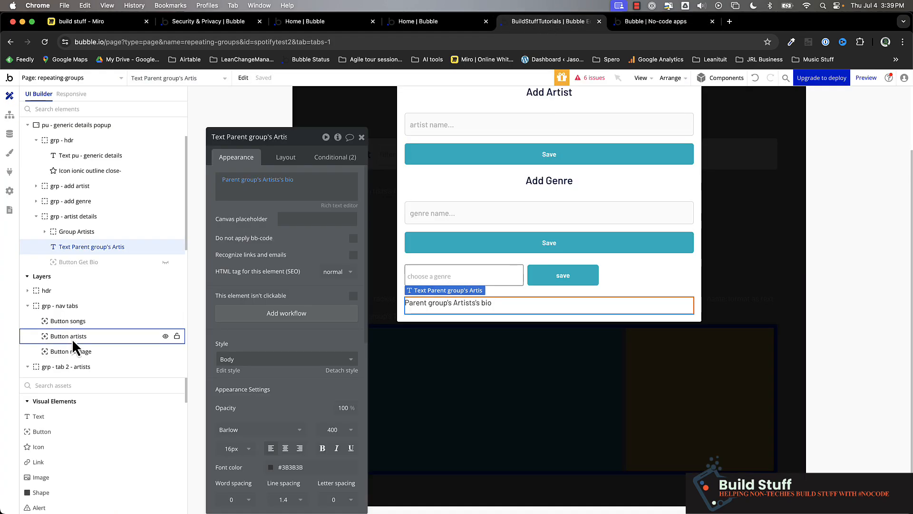
left_click(70, 215)
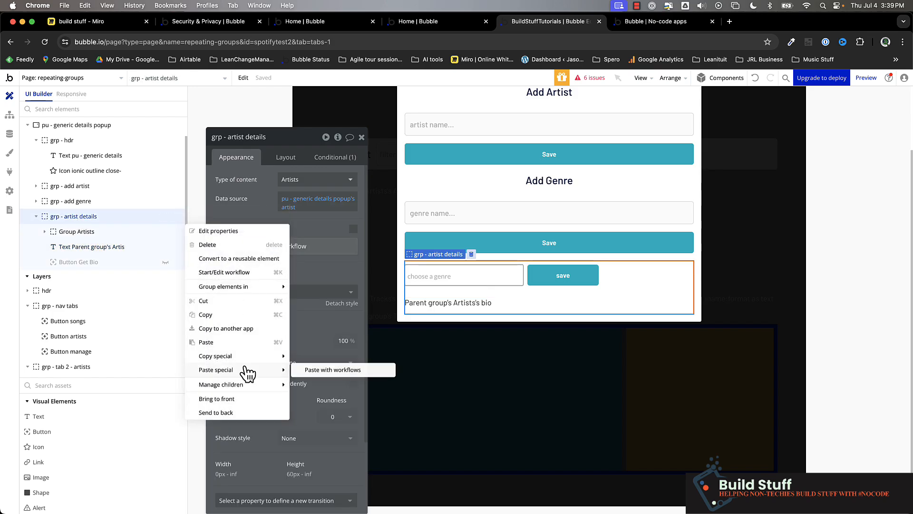
left_click(224, 315)
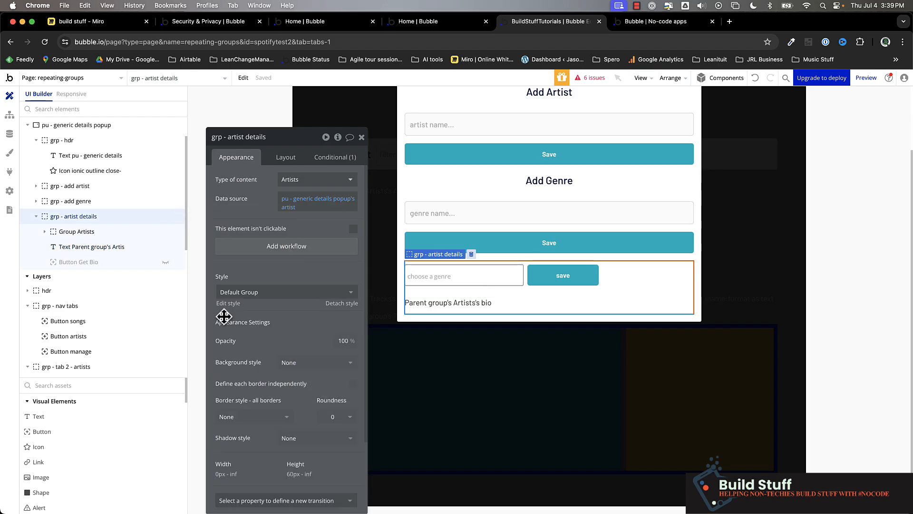
right_click(72, 220)
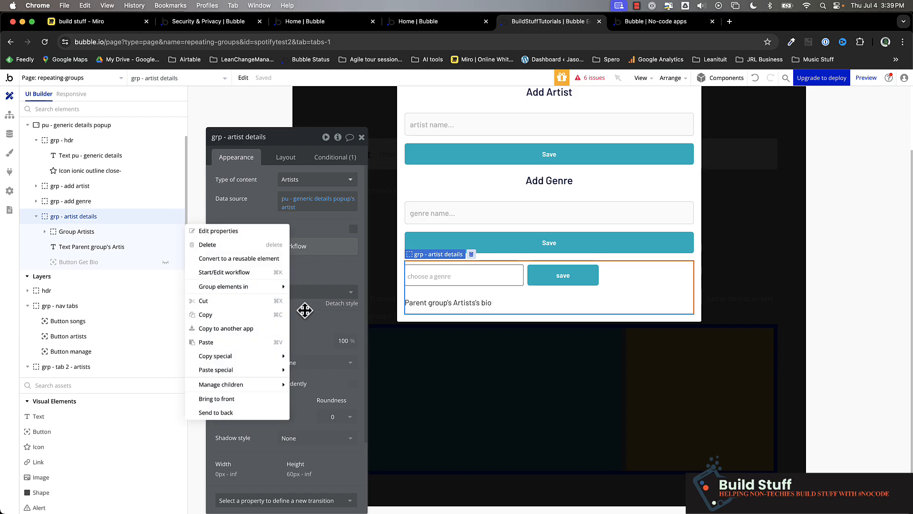
left_click(237, 344)
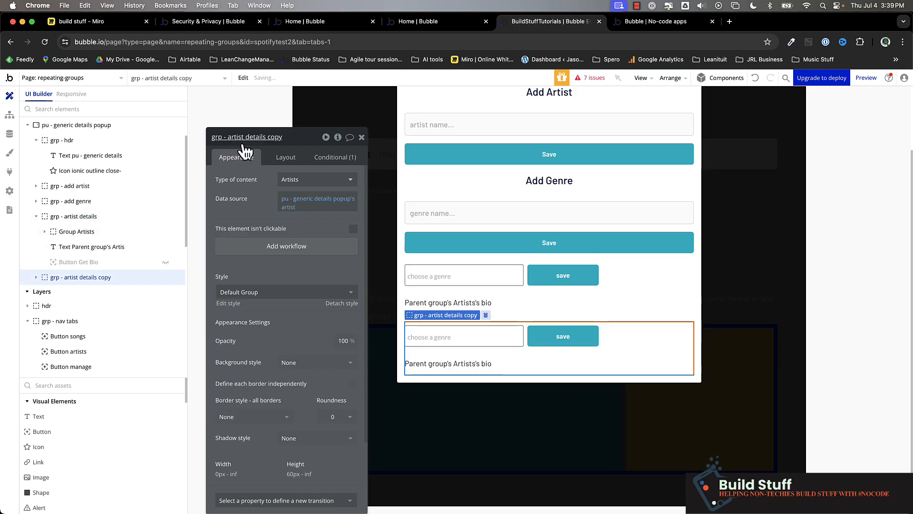
Step: Rename the pasted group as grp - track details
left_click(236, 138)
left_click_drag(236, 138, 280, 139)
left_click(280, 138)
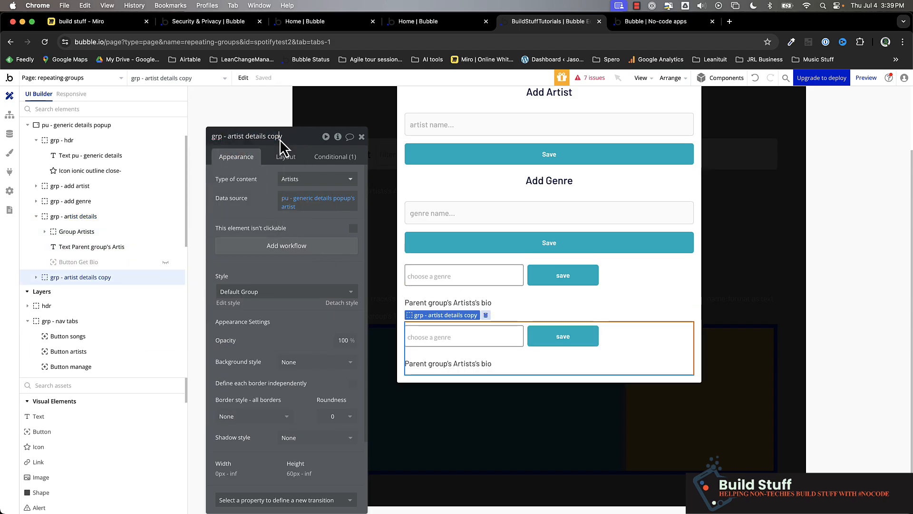
type("track deta")
Step: Set the grp - track details content type to Tracks and its data source to pu - generic details popup's track
left_click(325, 181)
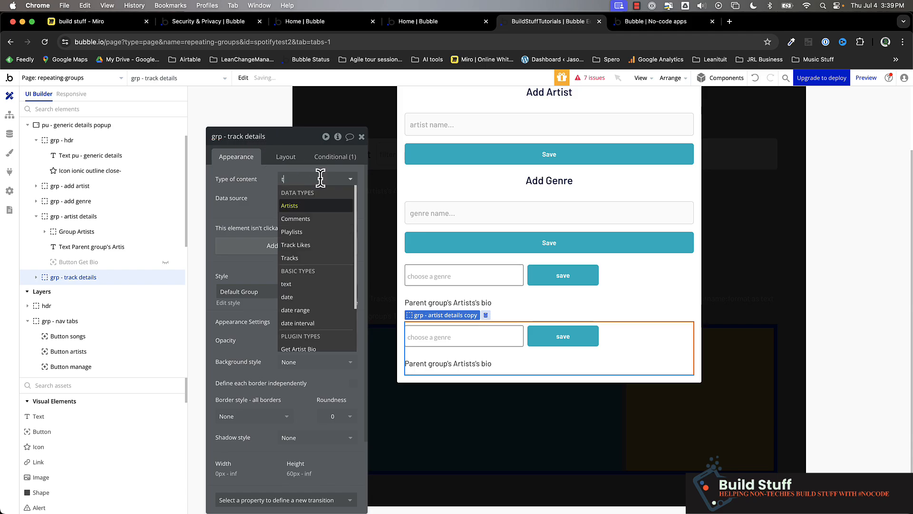
type("tra")
left_click(310, 216)
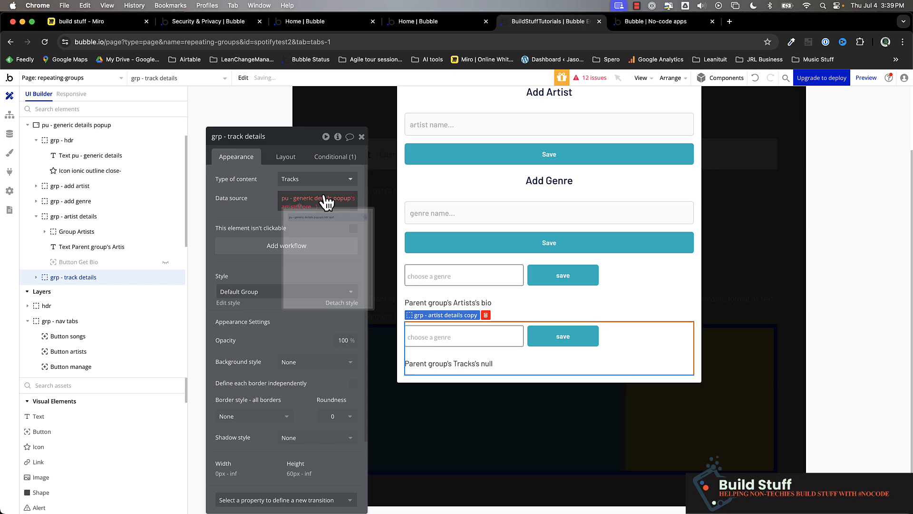
left_click(295, 210)
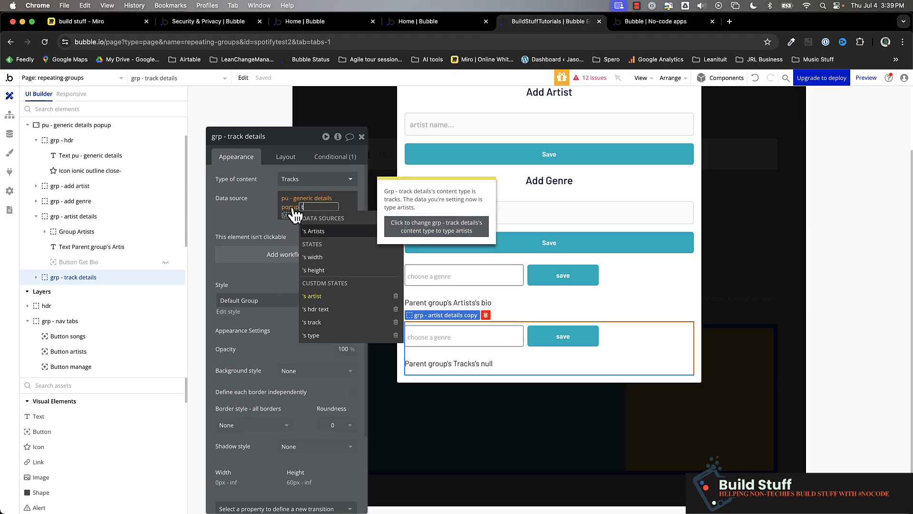
left_click(341, 326)
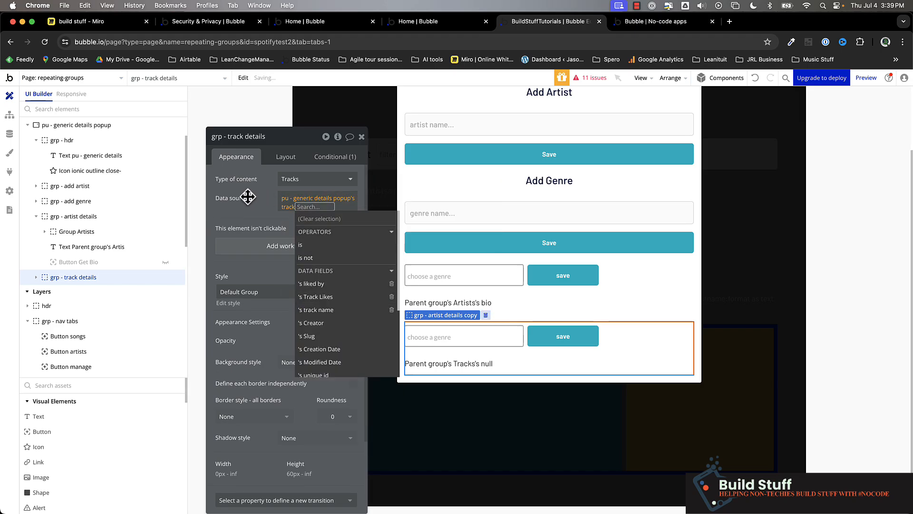
Step: Change the grp - track details visibility condition to pu - generic details popup's type is showtrack
left_click(337, 158)
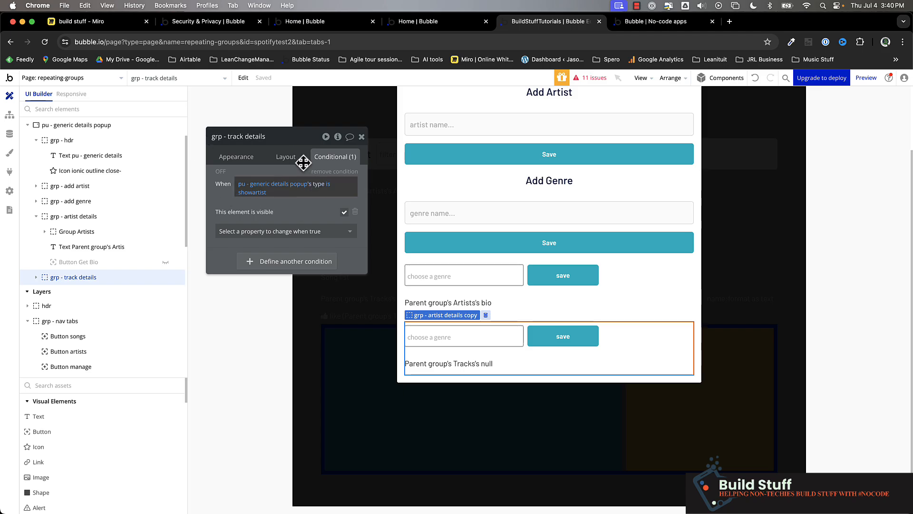
left_click(251, 193)
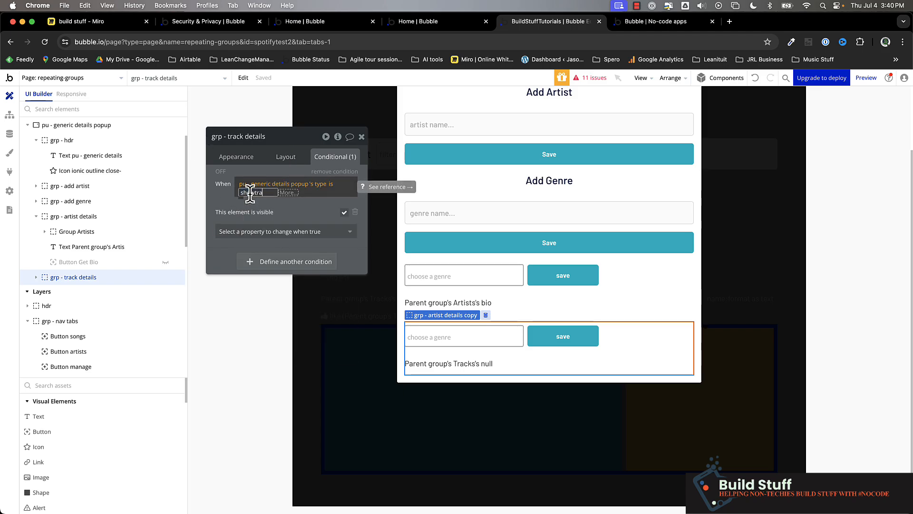
left_click(225, 200)
left_click(225, 199)
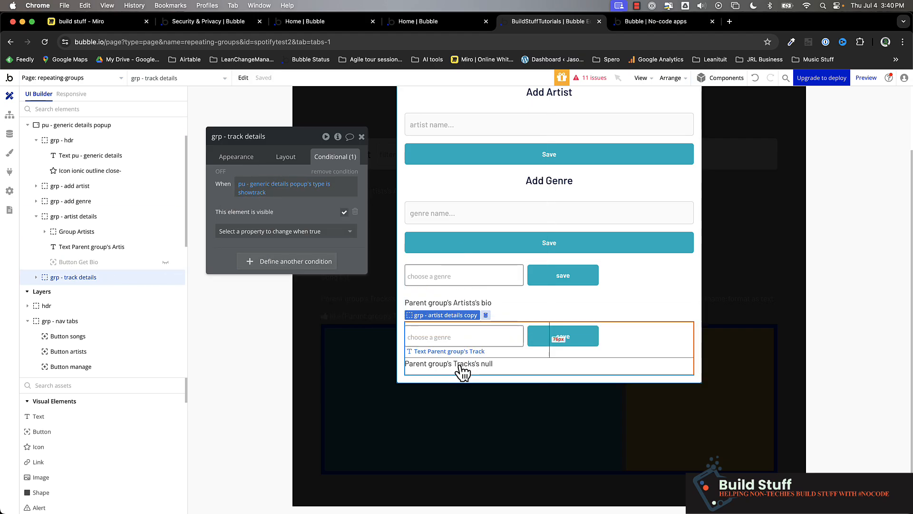
Step: Open the click workflow of text - song name and add a Set state action targeting pu - generic details popup
left_click(392, 278)
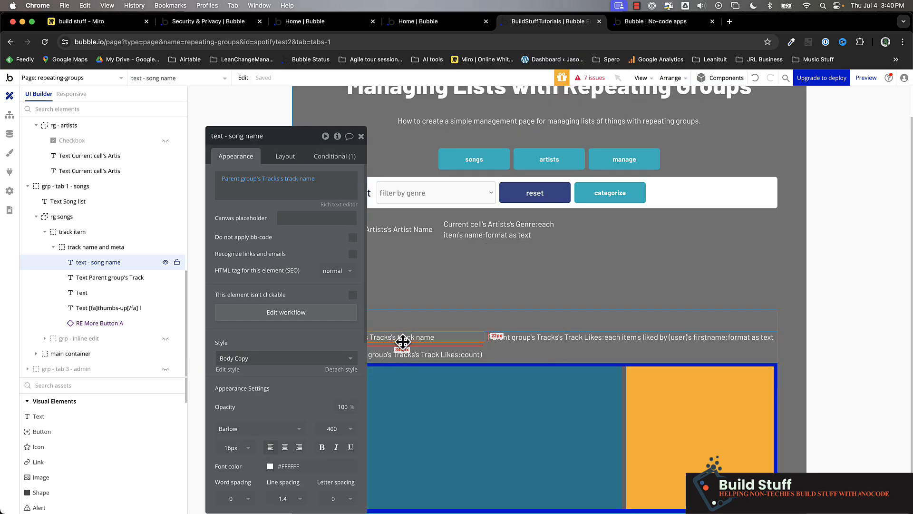
left_click(286, 312)
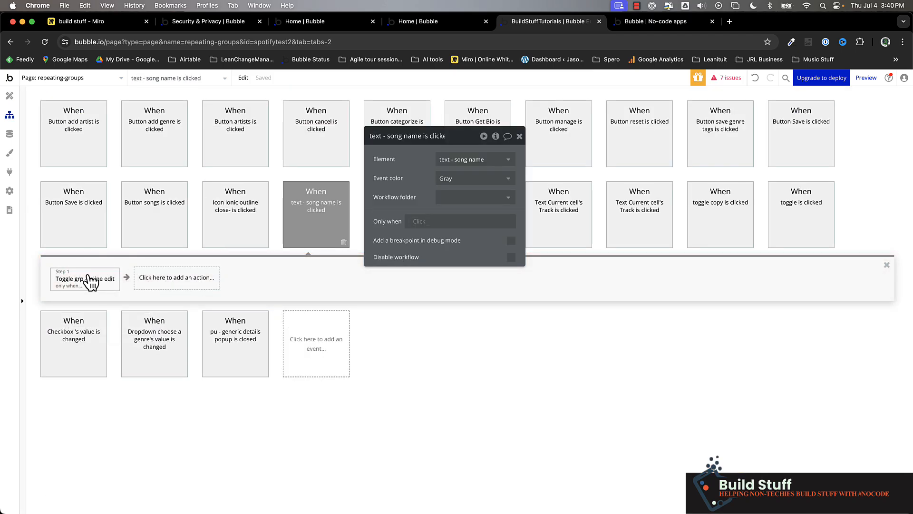
mouse_move(65, 280)
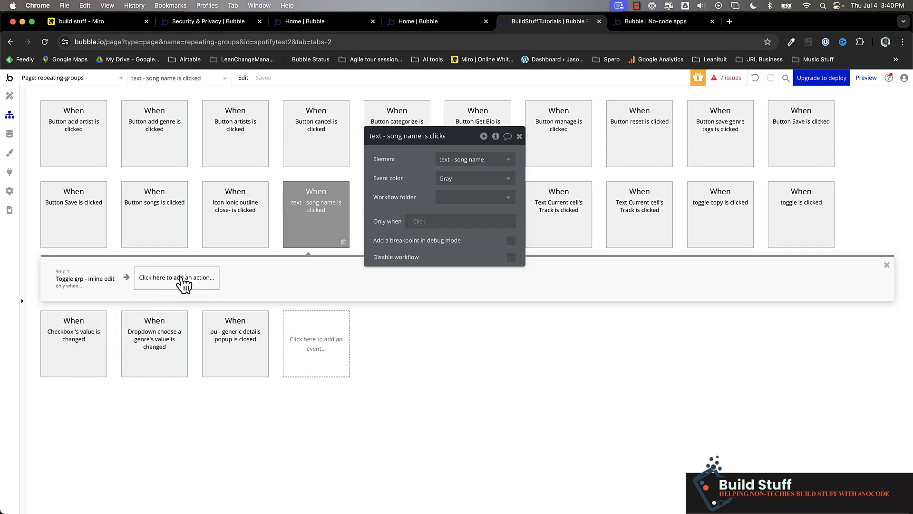
left_click(182, 282)
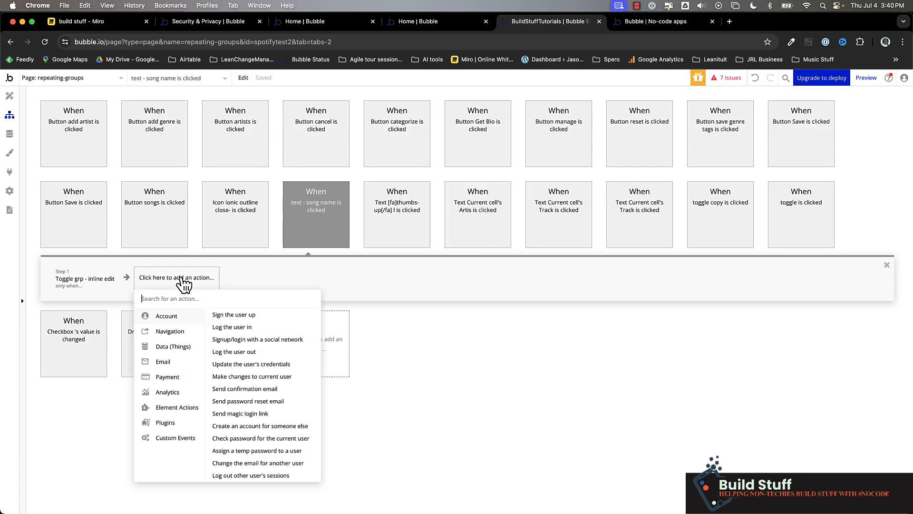
type("stat")
left_click(177, 316)
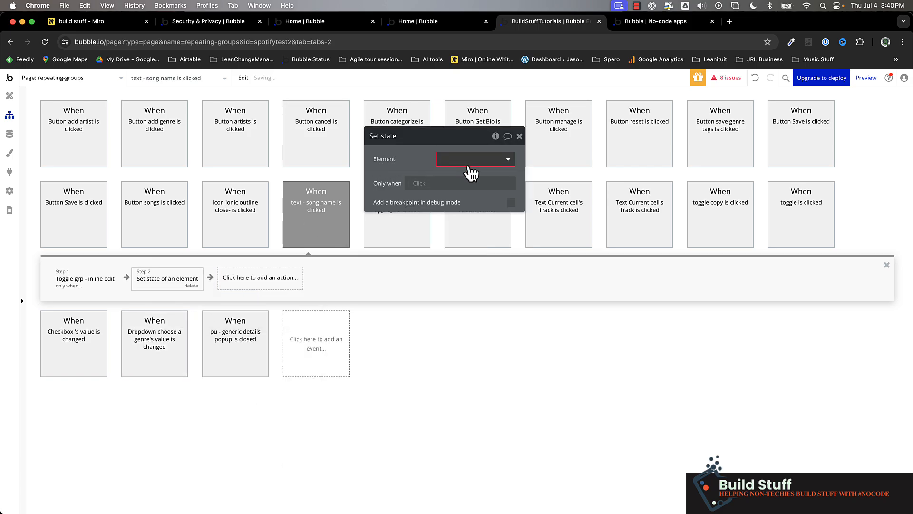
left_click(470, 161)
left_click(475, 205)
Step: Set the popup's track custom state to Parent group's Tracks in the song name workflow
left_click(460, 179)
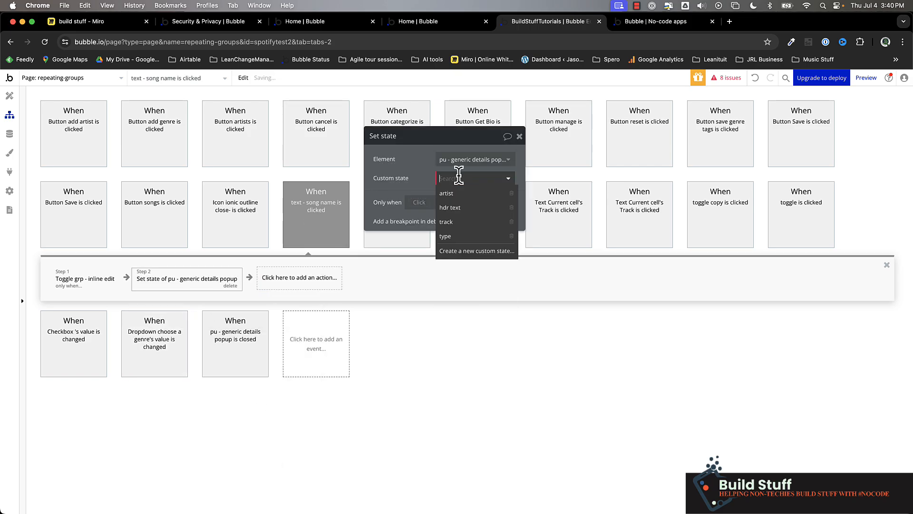
left_click(460, 221)
left_click(453, 197)
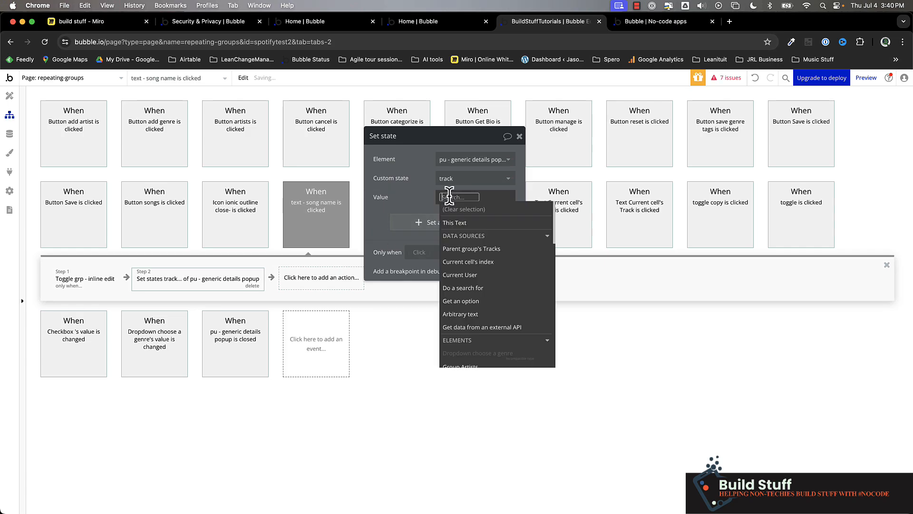
left_click(481, 249)
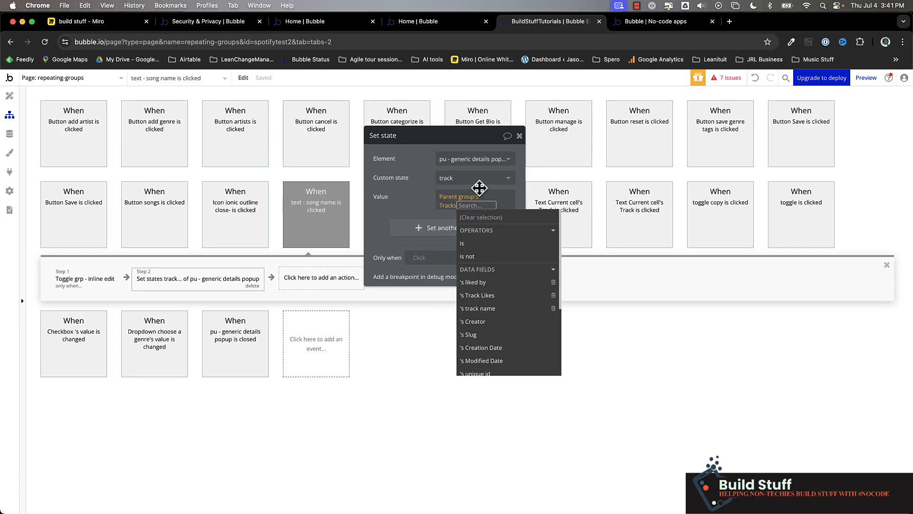
left_click(403, 189)
Step: Add the type custom state to the same action with the value showtrack
left_click(435, 222)
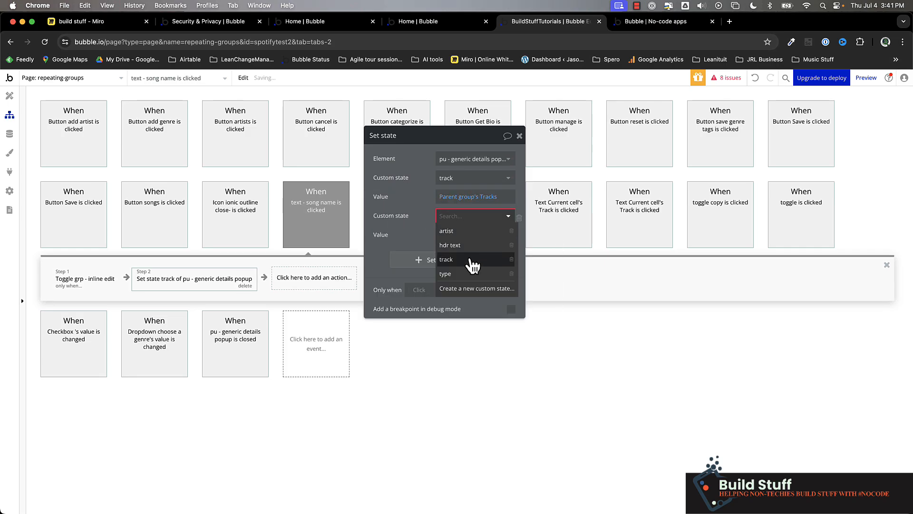
left_click(471, 278)
left_click(452, 235)
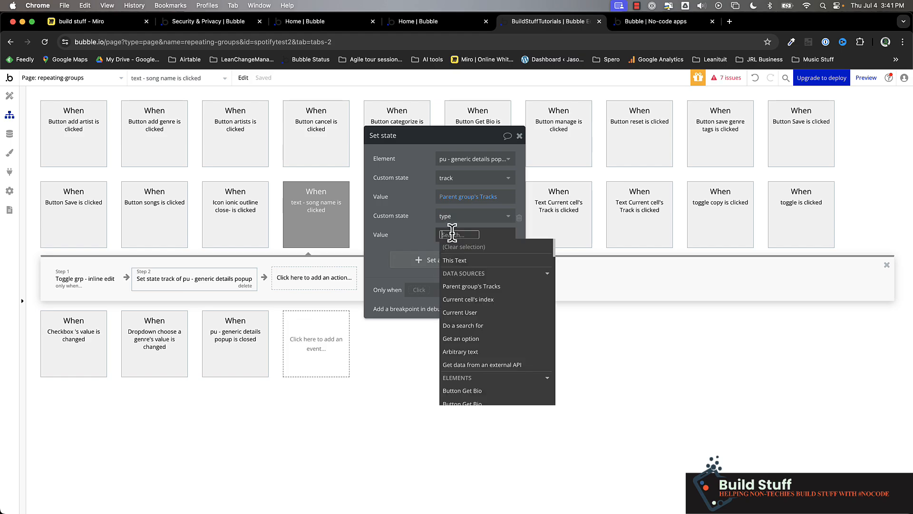
type("showtrack")
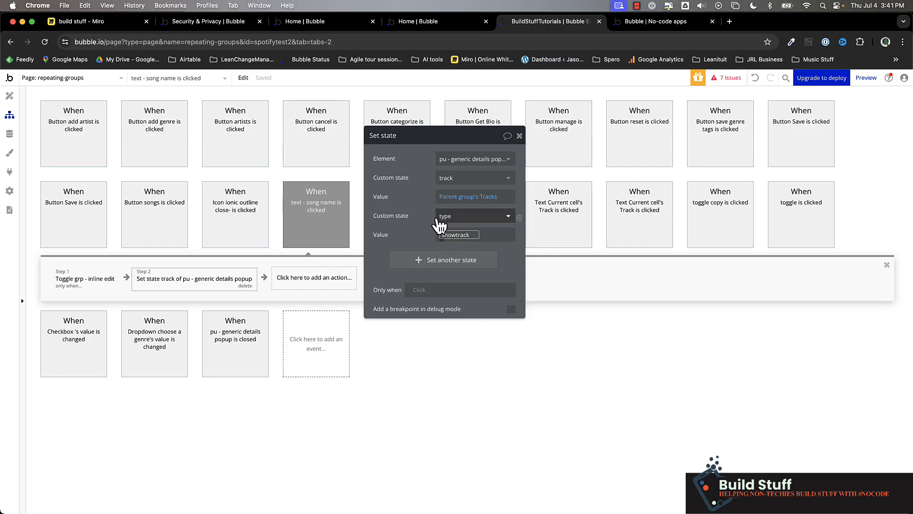
Step: Add the hdr text custom state to the song name's Set state action with the value Parent group's Tracks's track name
left_click(438, 259)
left_click(452, 256)
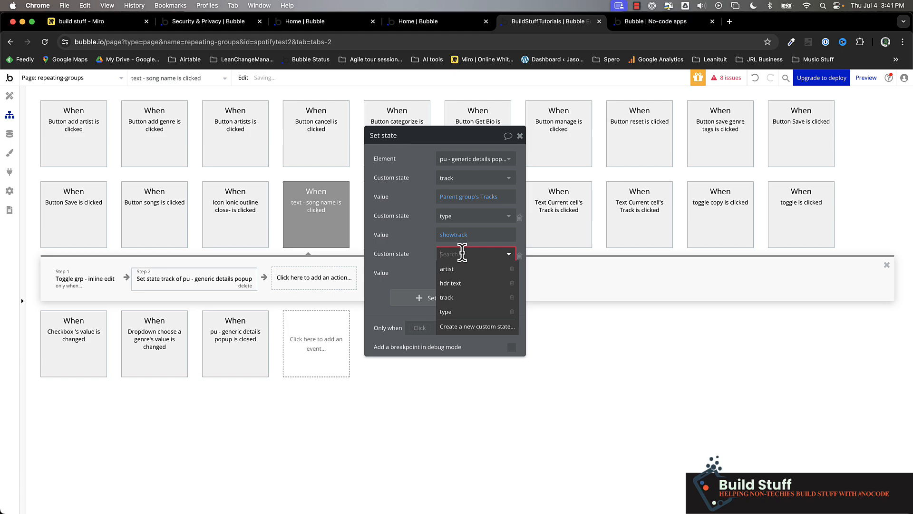
left_click(468, 284)
left_click(447, 273)
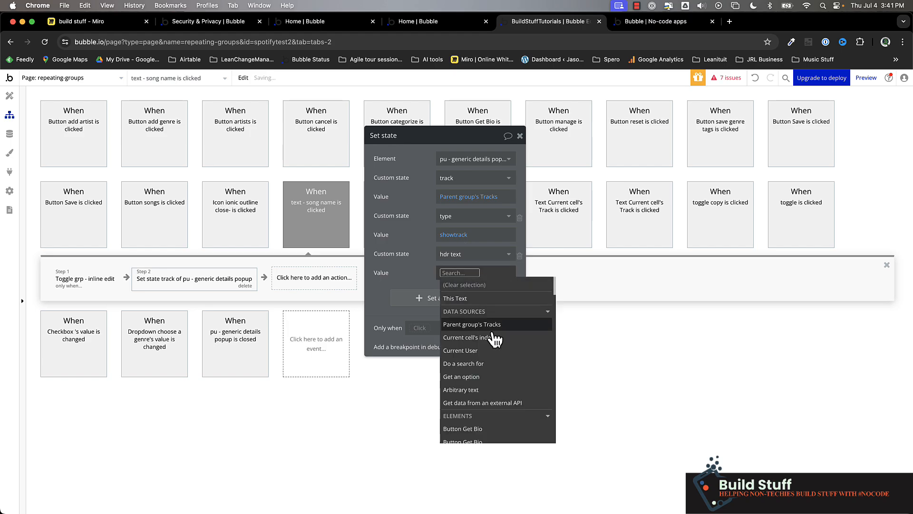
left_click(476, 325)
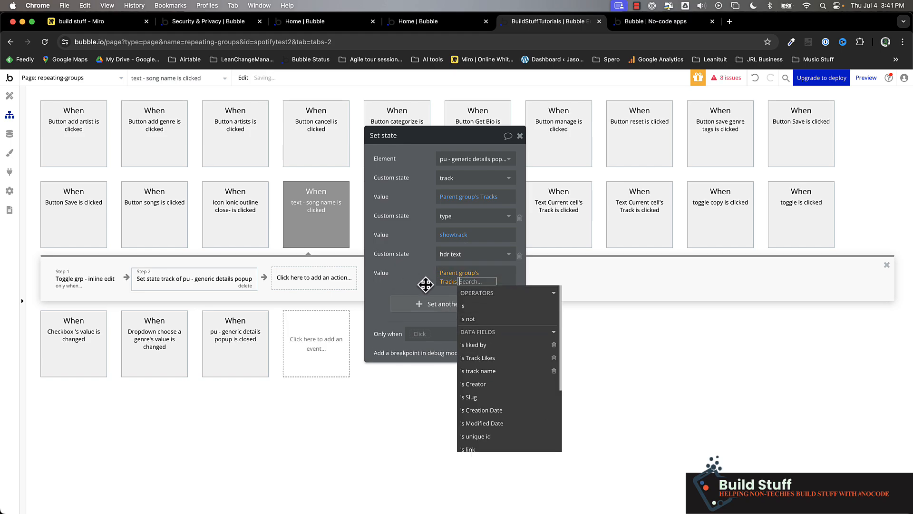
left_click(426, 285)
left_click(469, 283)
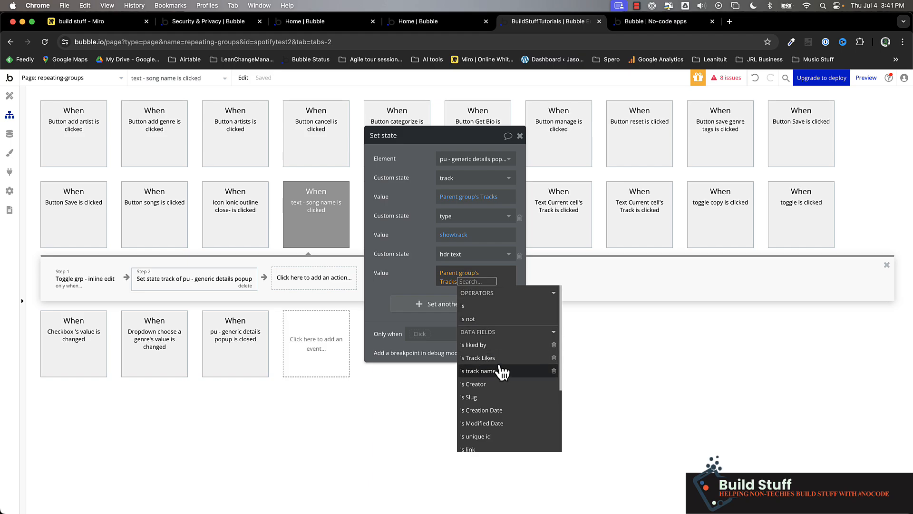
left_click(502, 372)
left_click(432, 284)
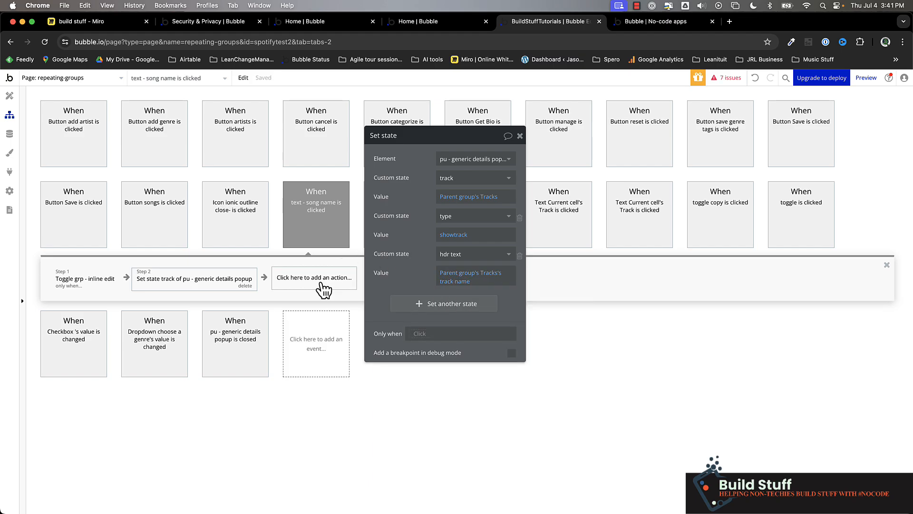
Step: Add a Show action for pu - generic details popup after the Set state action in the song name workflow
left_click(324, 285)
type("sho")
left_click(351, 315)
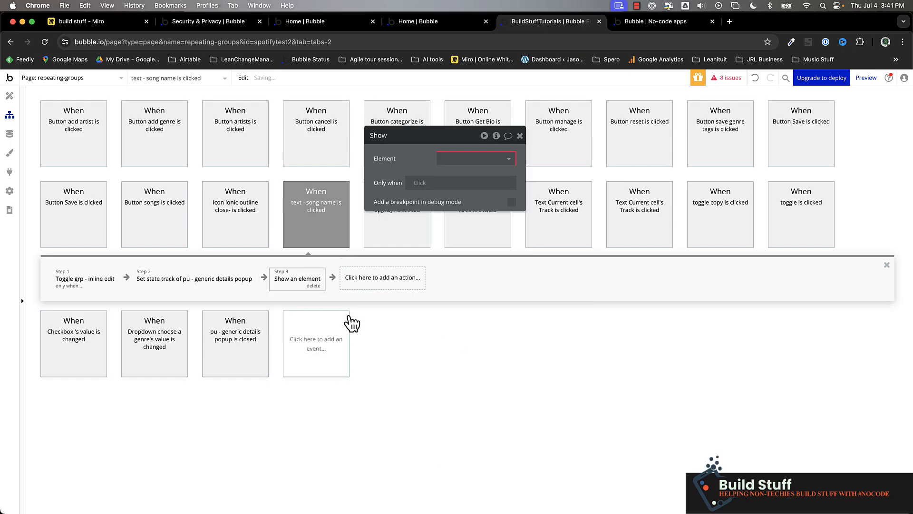
left_click(473, 158)
left_click(482, 196)
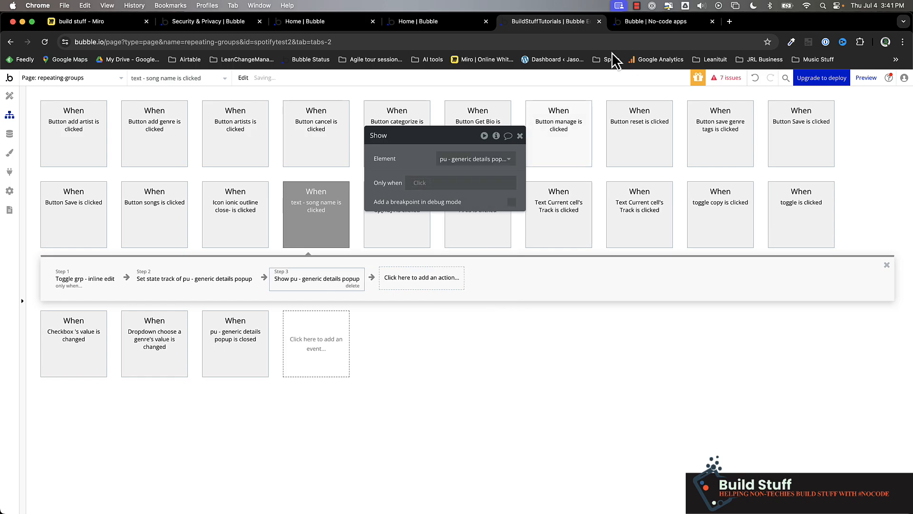
Step: Switch to the app preview, open the details popup for the song Bright Eyes, check its header and track name, and close it
left_click(648, 23)
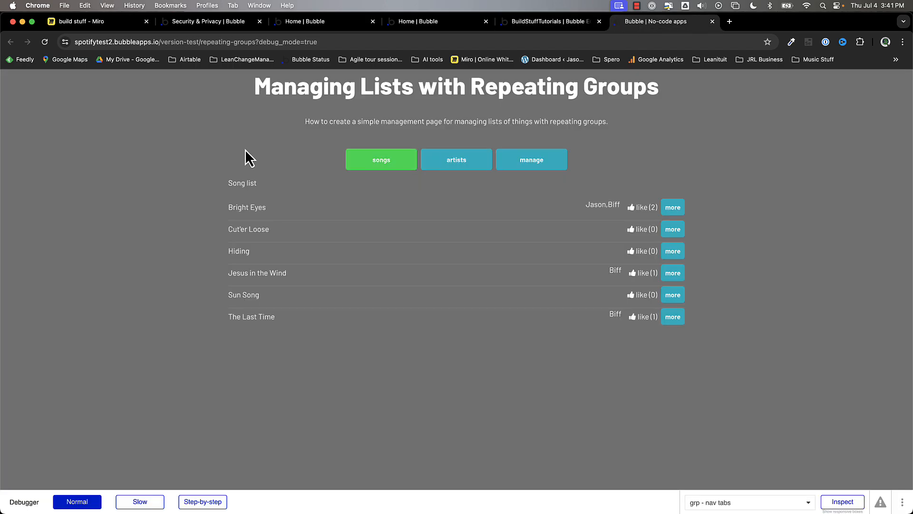
left_click(247, 208)
triple_click(327, 146)
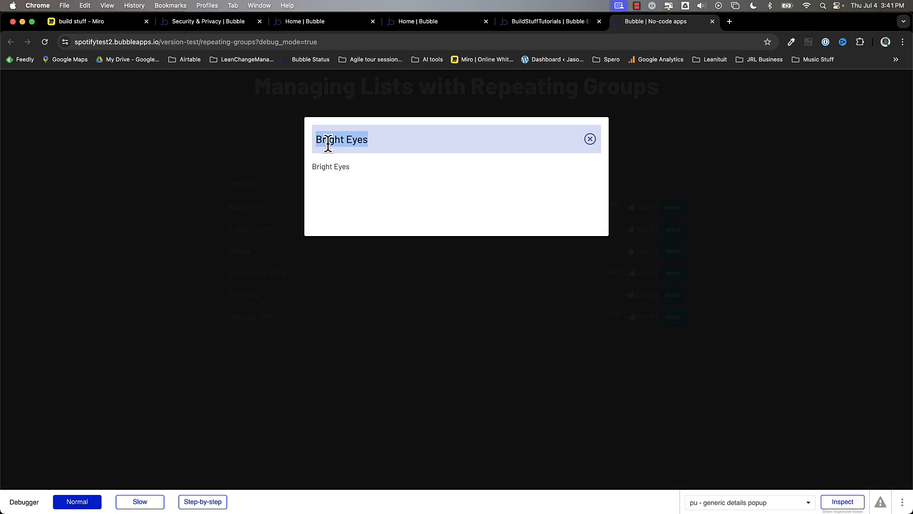
double_click(323, 166)
left_click(591, 139)
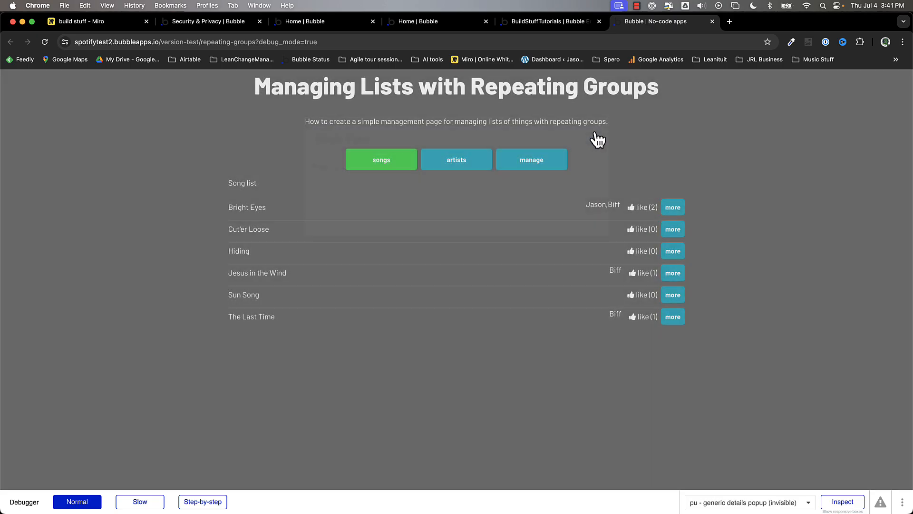
Step: Show the artists list in the preview, open the AC/DC details popup to check its header and content, and close it
left_click(452, 164)
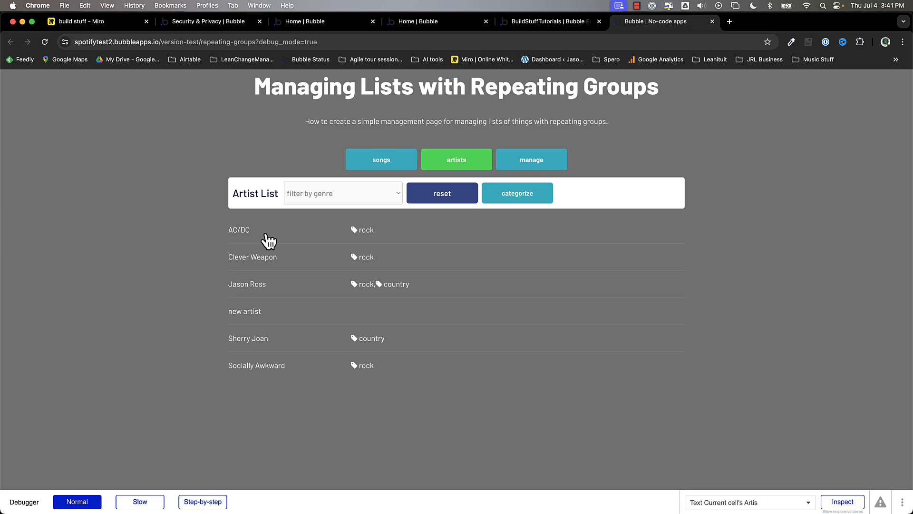
left_click(242, 232)
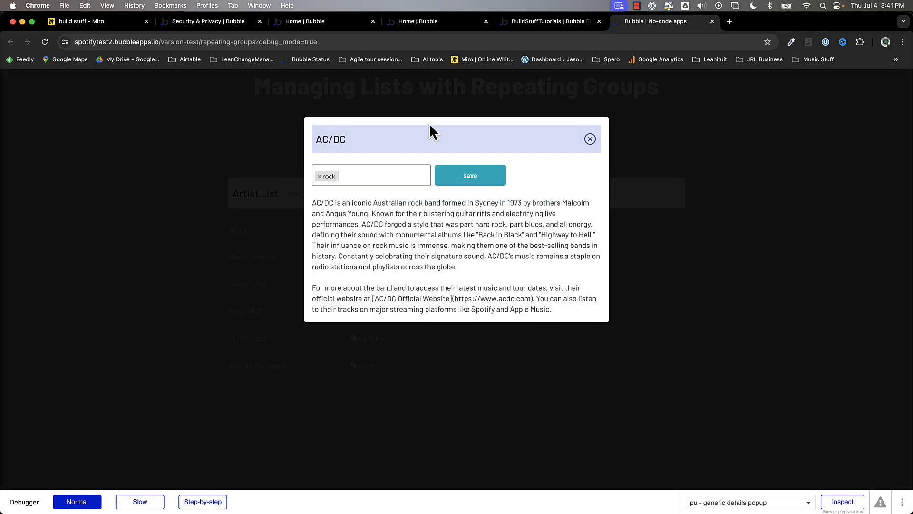
left_click(590, 139)
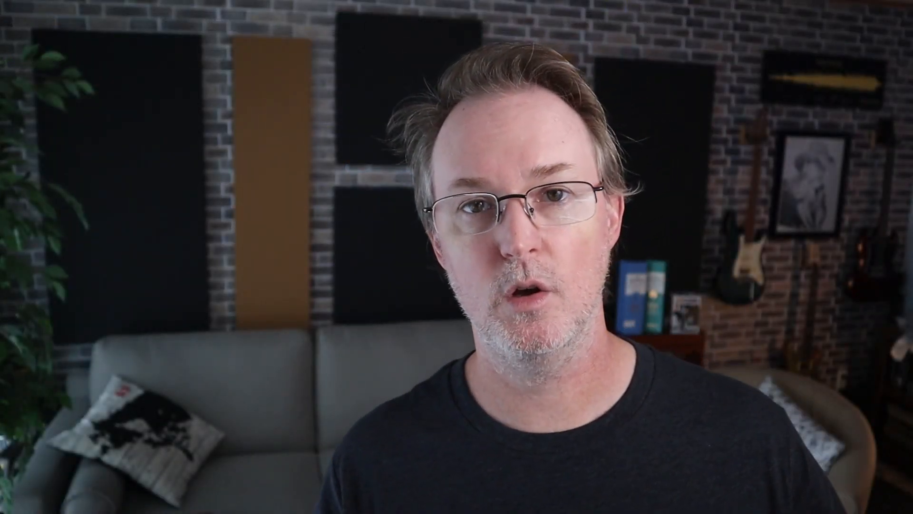